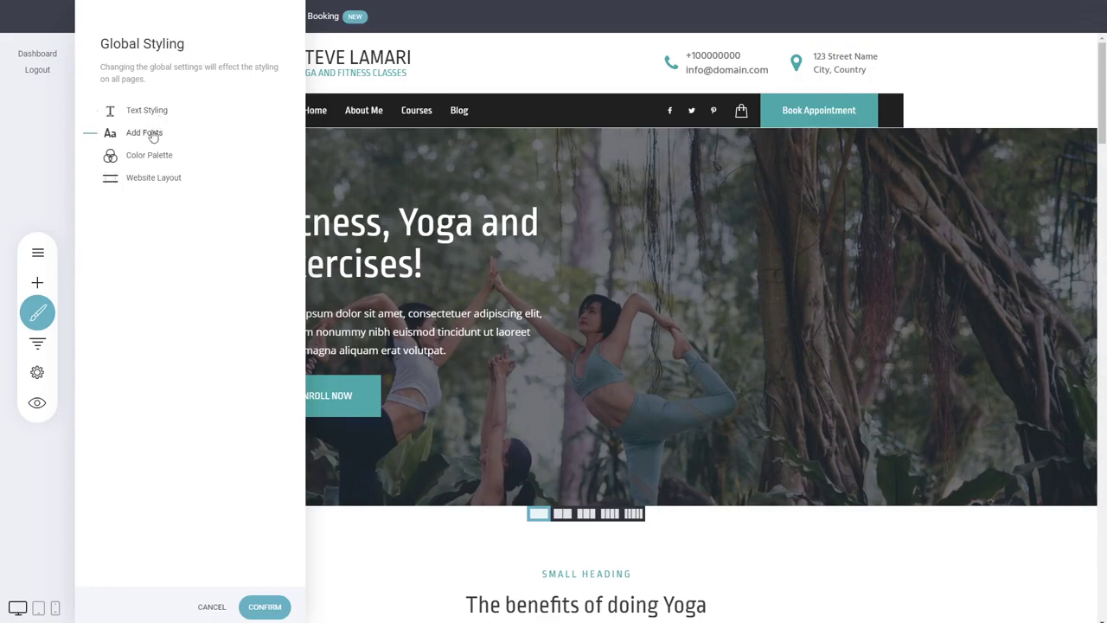
# Add the Google font Oswald in its regular weight to the website's global fonts
pyautogui.click(151, 136)
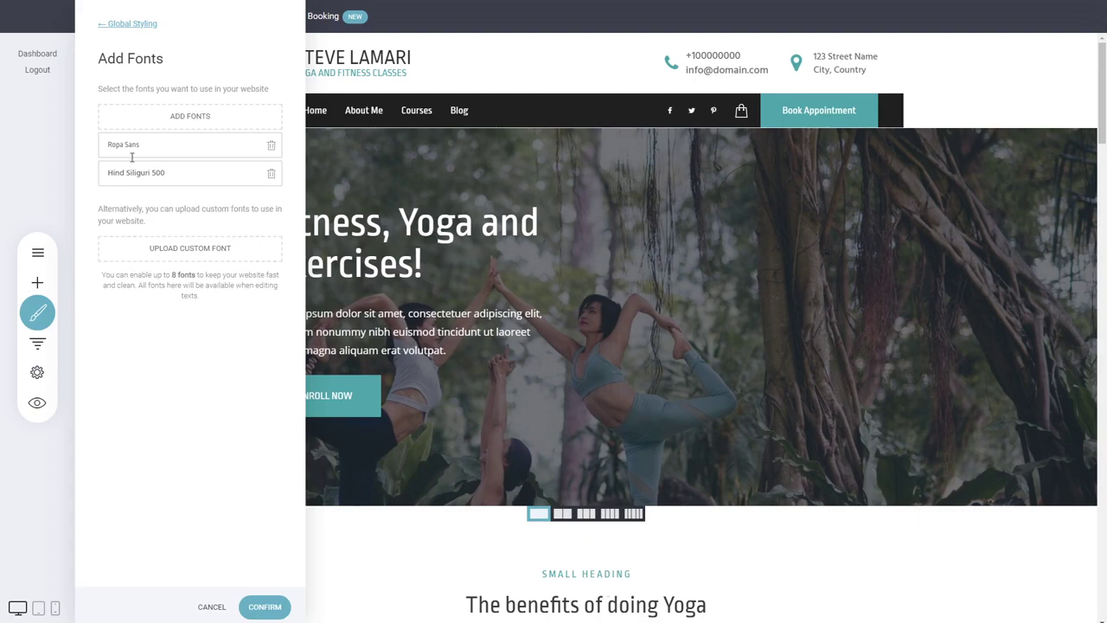
pyautogui.click(208, 122)
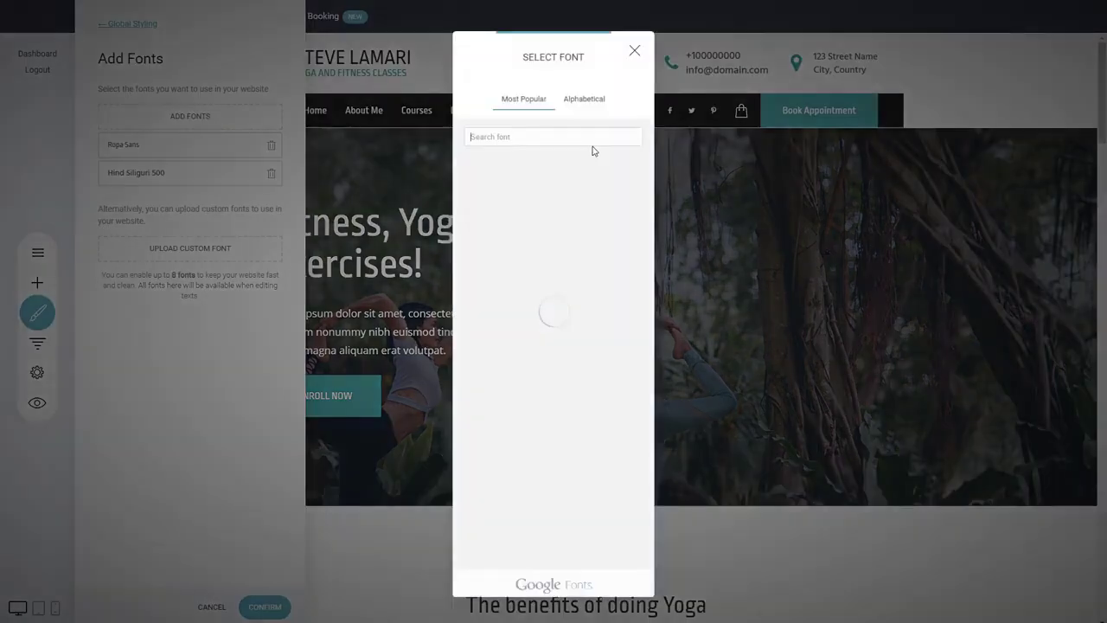
pyautogui.moveTo(650, 168)
pyautogui.mouseDown()
pyautogui.moveTo(650, 237)
pyautogui.moveTo(649, 163)
pyautogui.mouseUp()
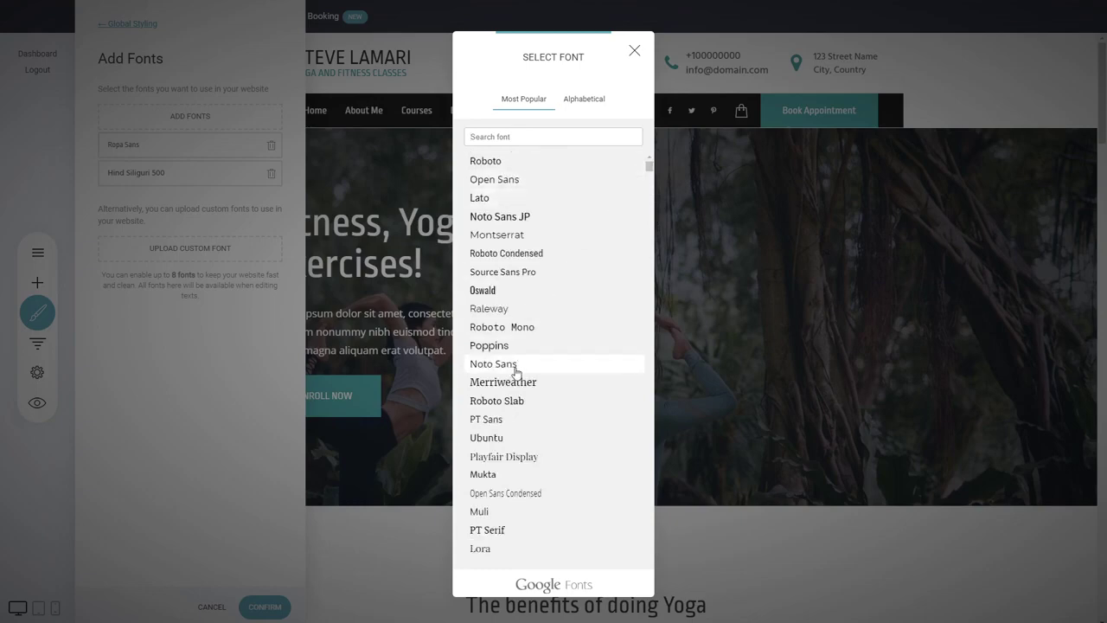
pyautogui.click(524, 292)
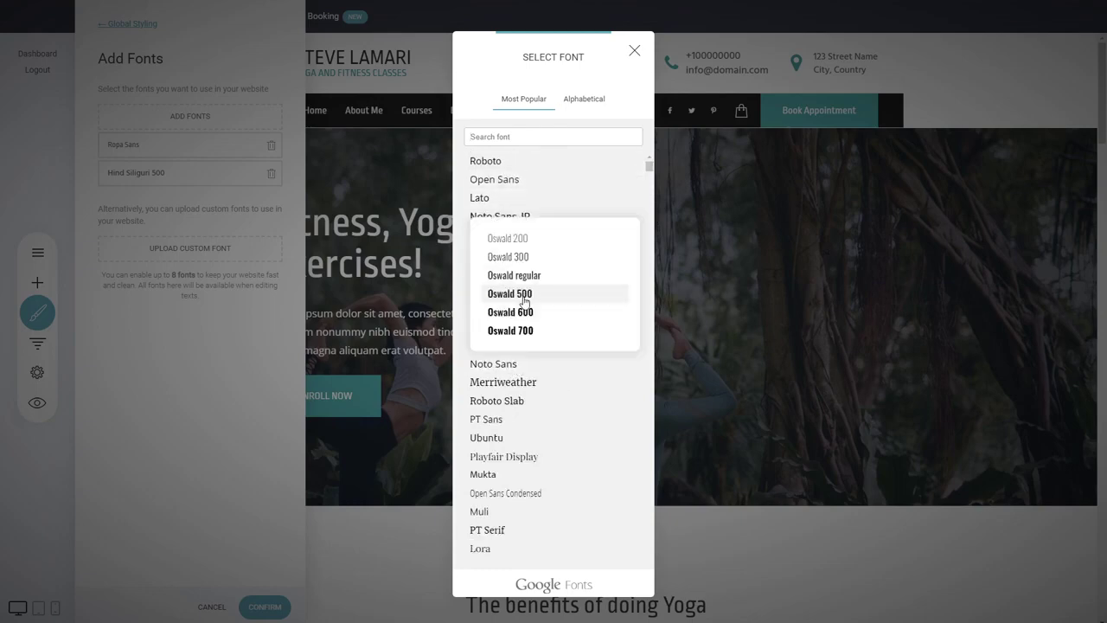
pyautogui.click(525, 276)
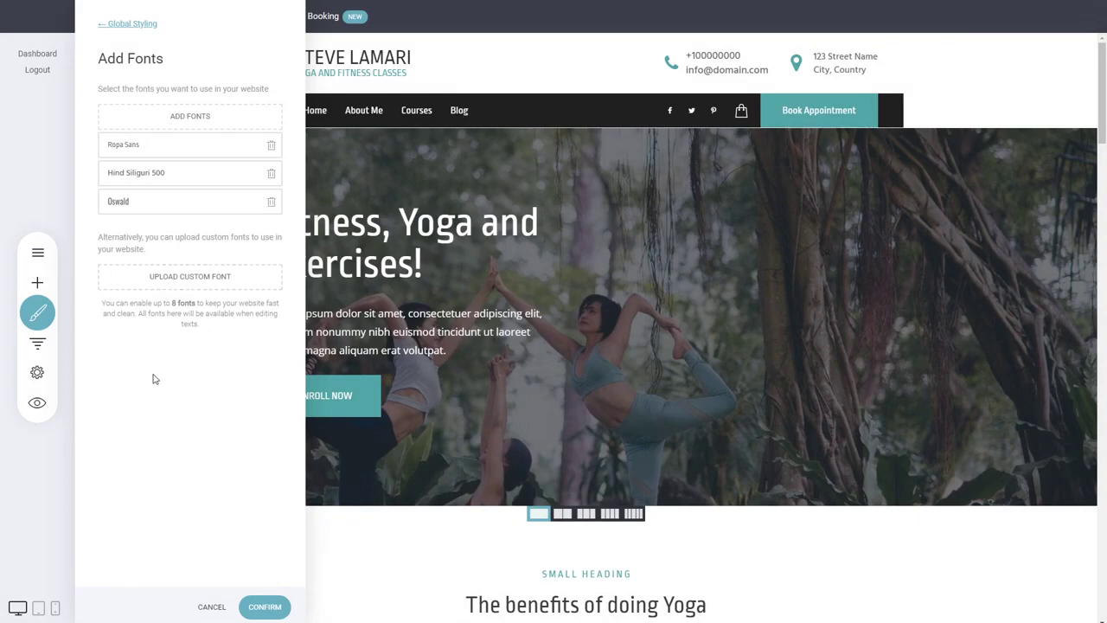
# View the custom font upload form, close it without adding a font, and confirm the website's font list
pyautogui.click(184, 277)
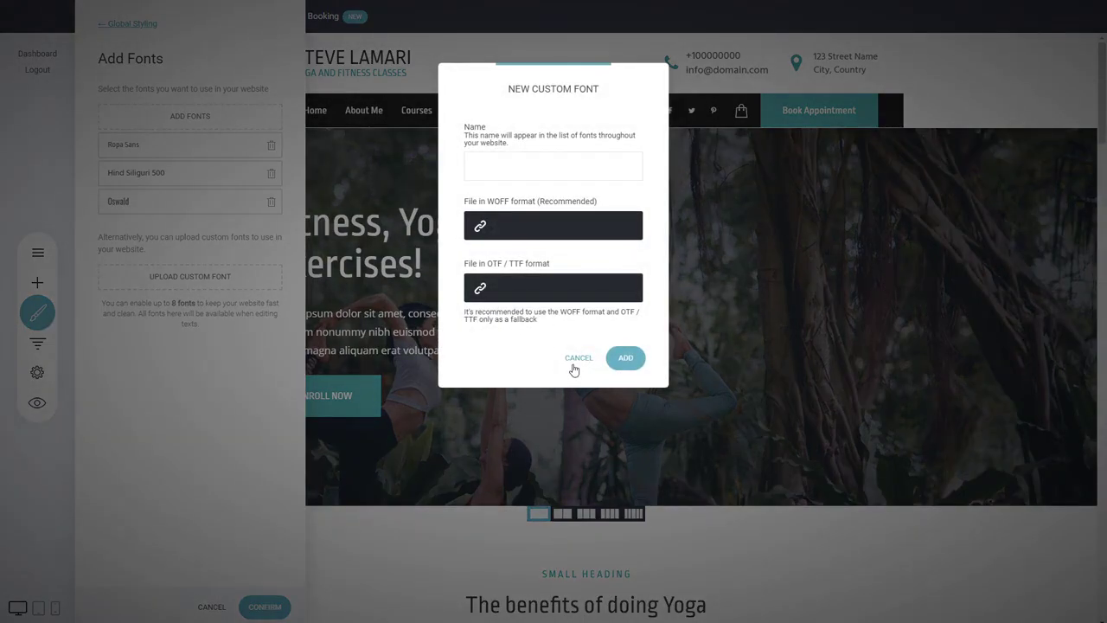
pyautogui.click(575, 359)
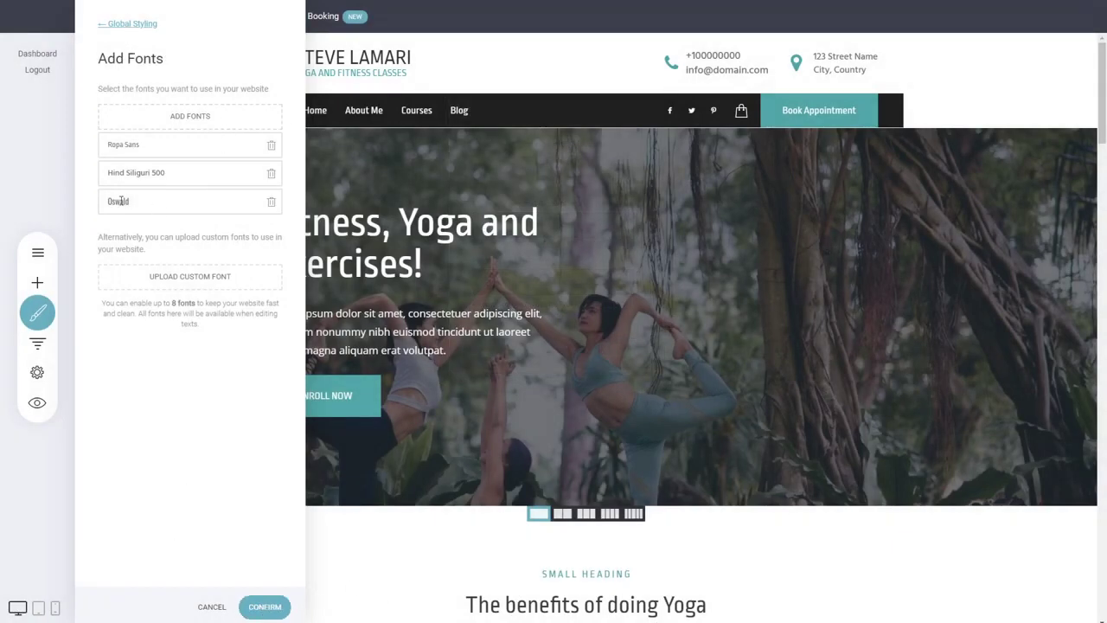
pyautogui.click(264, 606)
# Set the font of the hero heading "Fitness, Yoga and Exercises!" to Oswald
pyautogui.click(364, 222)
pyautogui.doubleClick(364, 222)
pyautogui.click(357, 185)
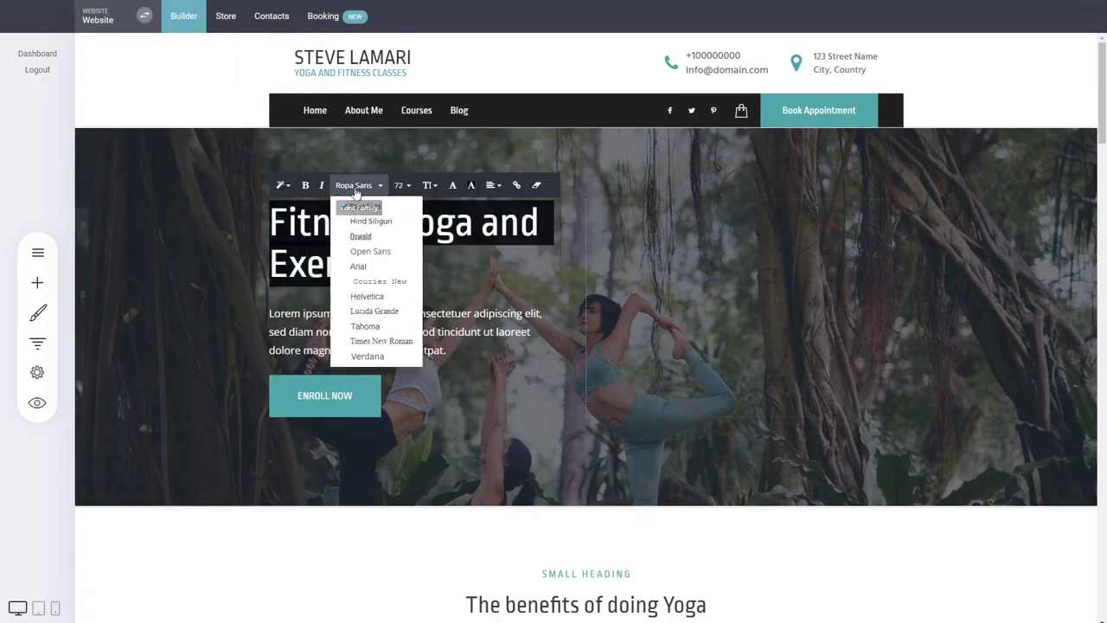
pyautogui.click(370, 229)
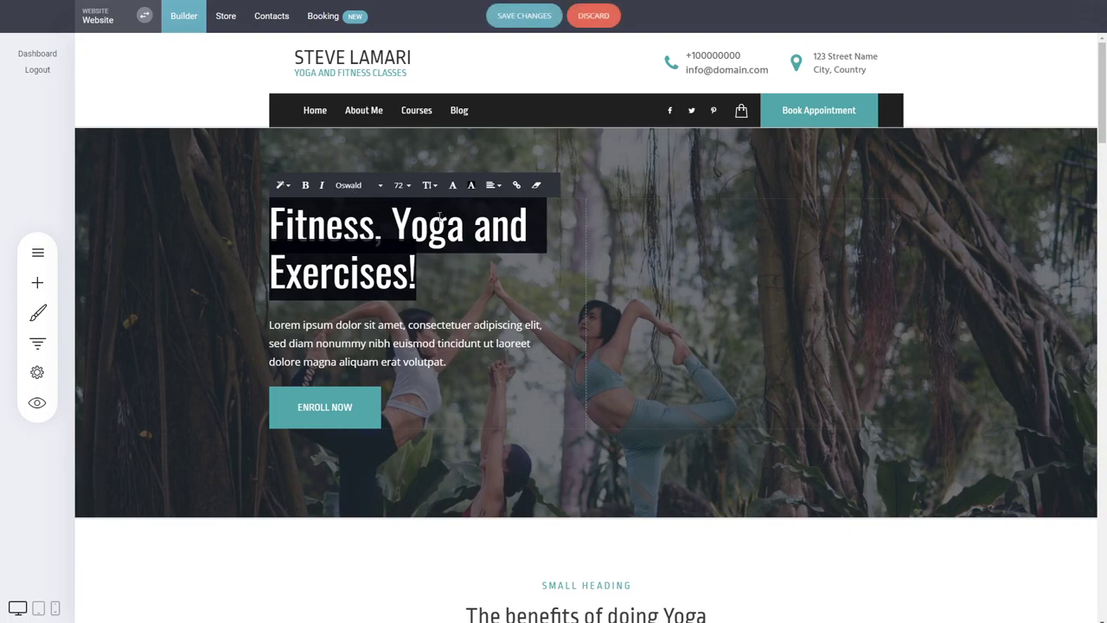
# Clear the hero heading's formatting, including its Oswald font, then colour its text white and save the changes
pyautogui.click(536, 185)
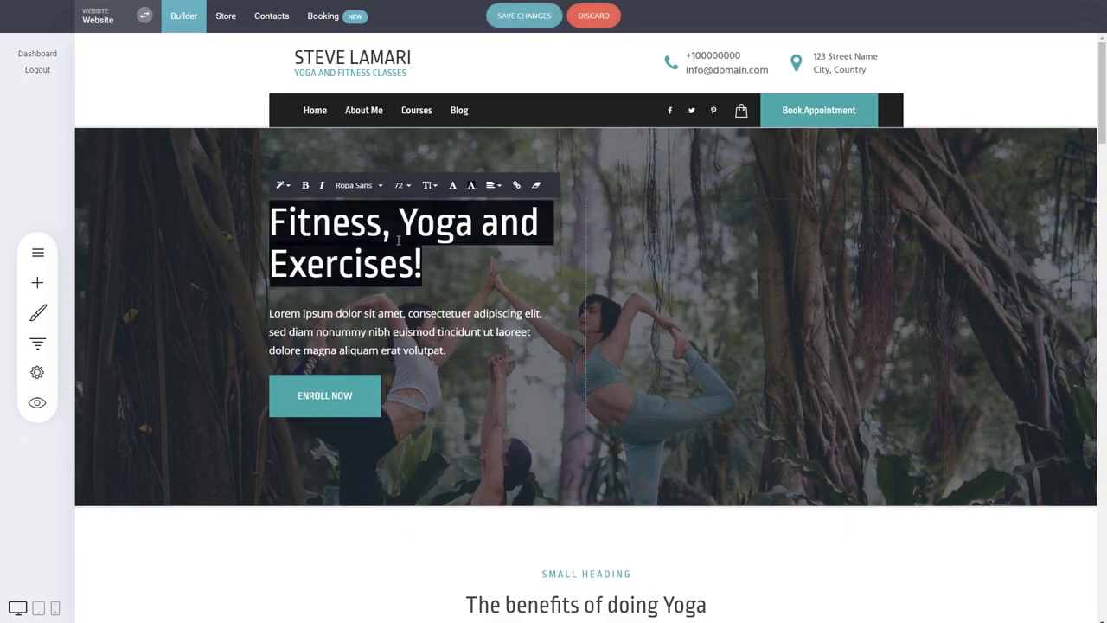
pyautogui.click(453, 185)
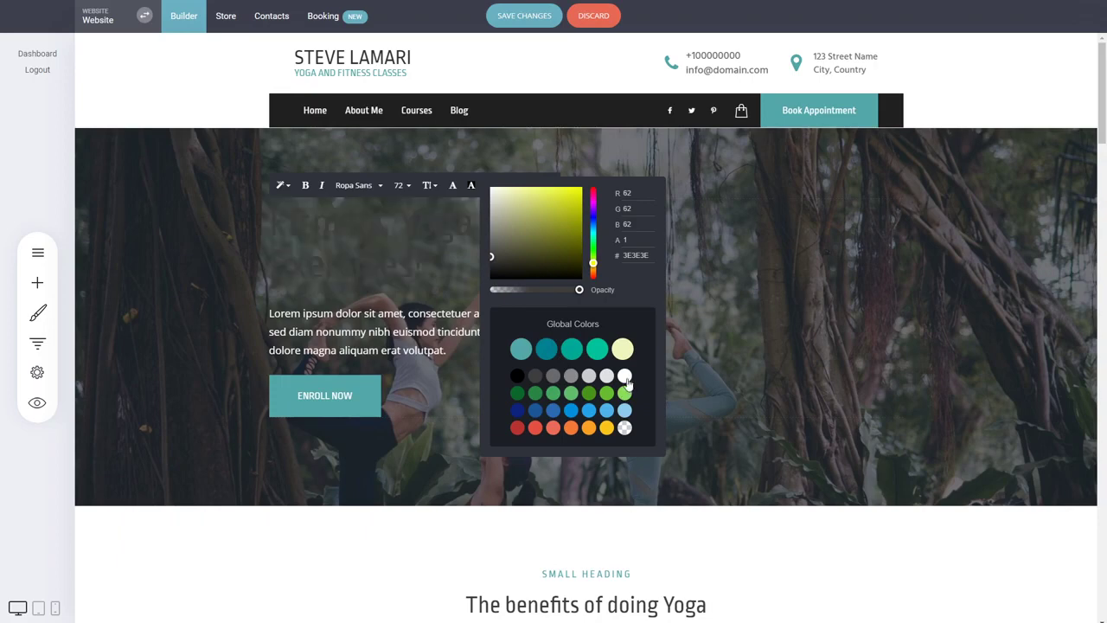
pyautogui.click(625, 376)
pyautogui.click(876, 304)
pyautogui.click(524, 16)
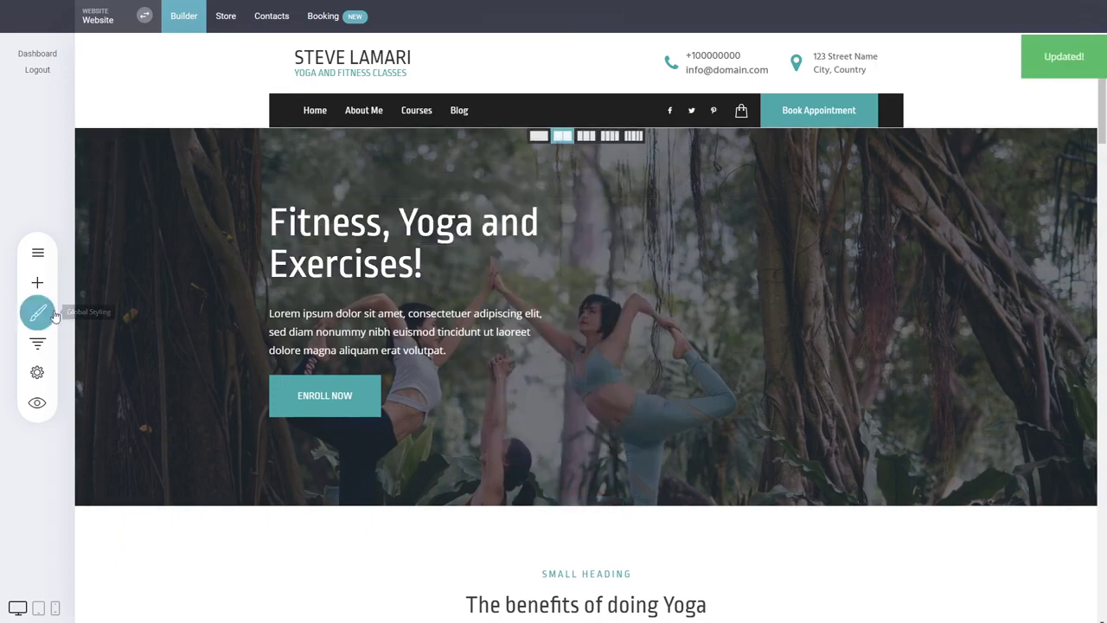
# Set the Heading 1 font to Oswald in the global text styling
pyautogui.click(38, 313)
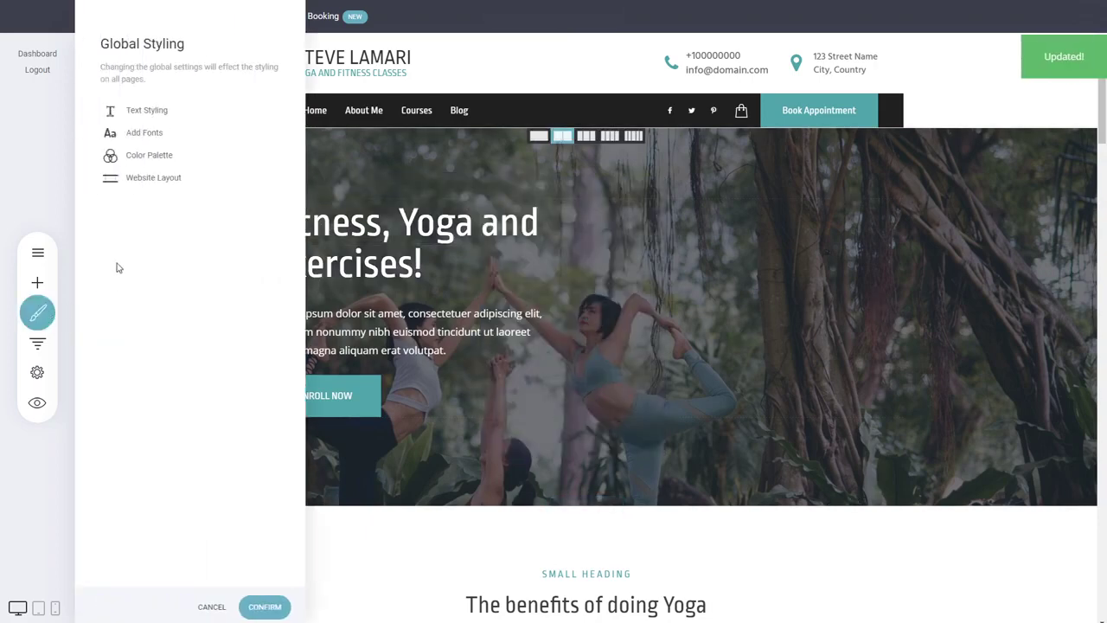
pyautogui.click(147, 110)
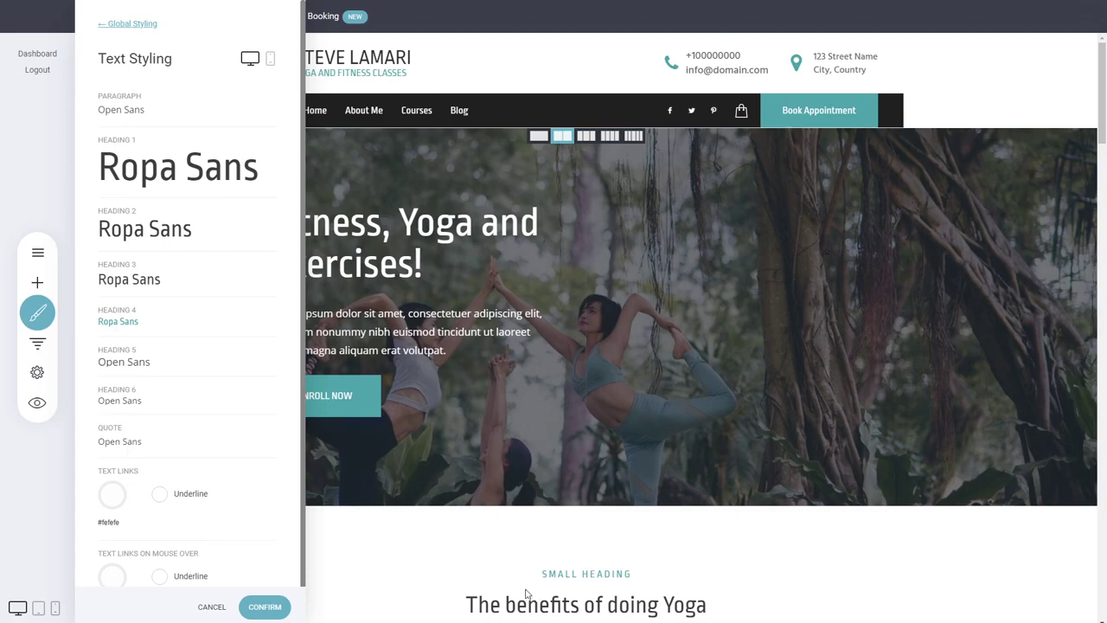
pyautogui.click(168, 174)
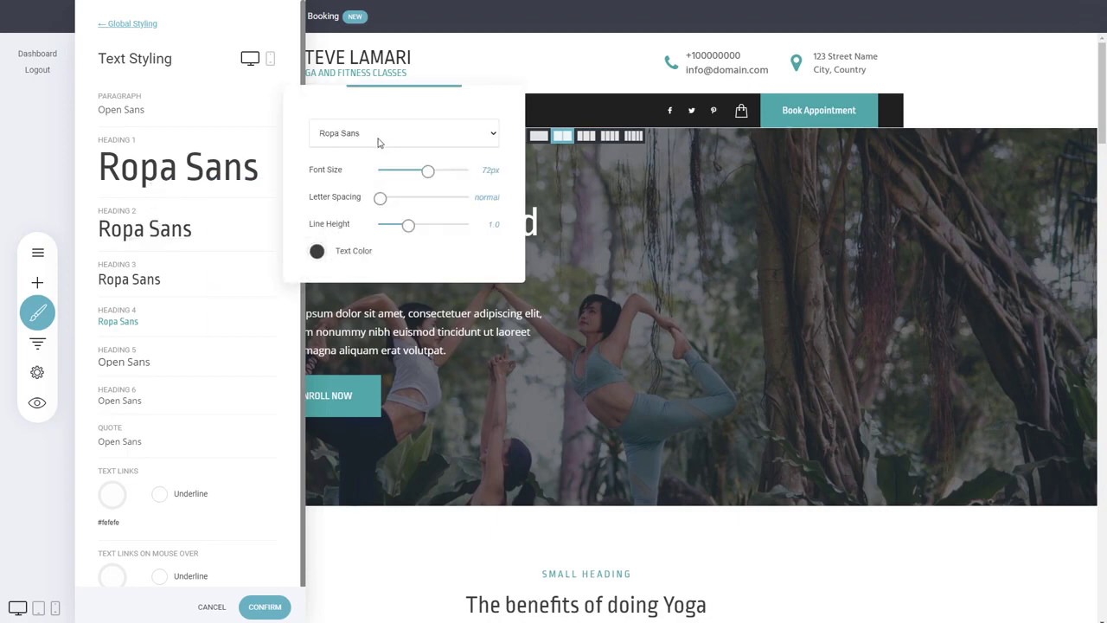
pyautogui.click(347, 177)
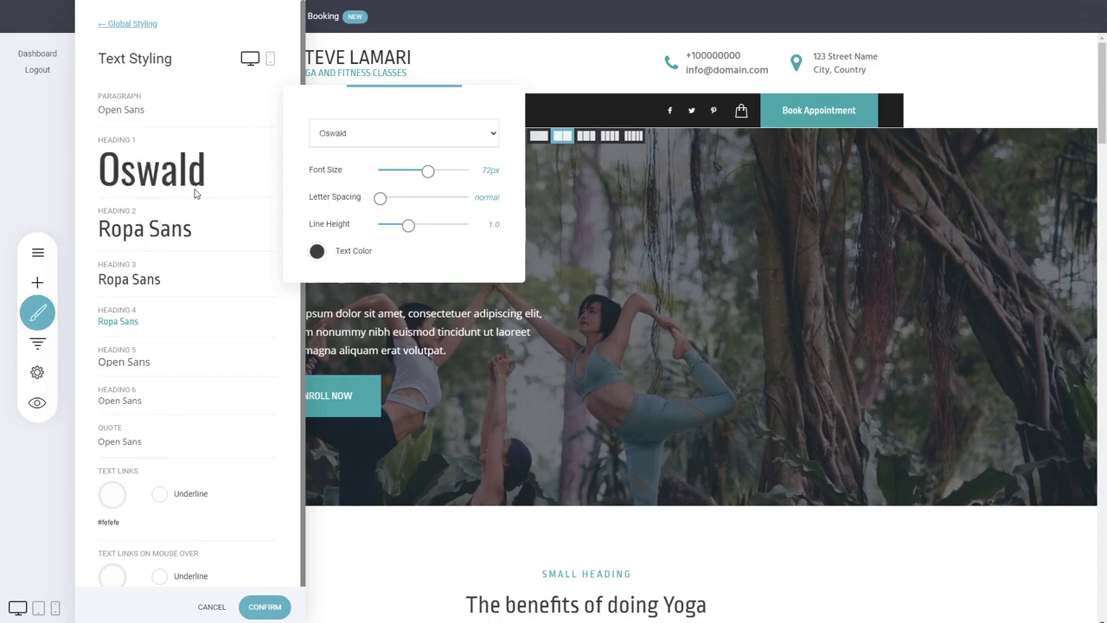
# Set the global fonts of Heading 2, Heading 3 and Heading 4 to Oswald
pyautogui.click(132, 238)
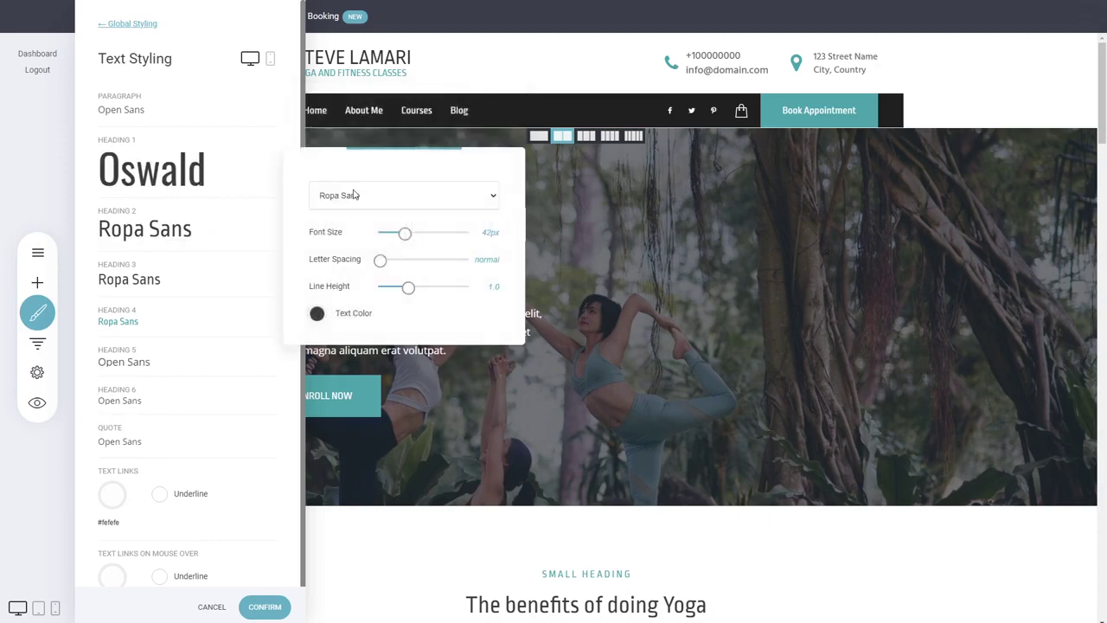
pyautogui.click(335, 236)
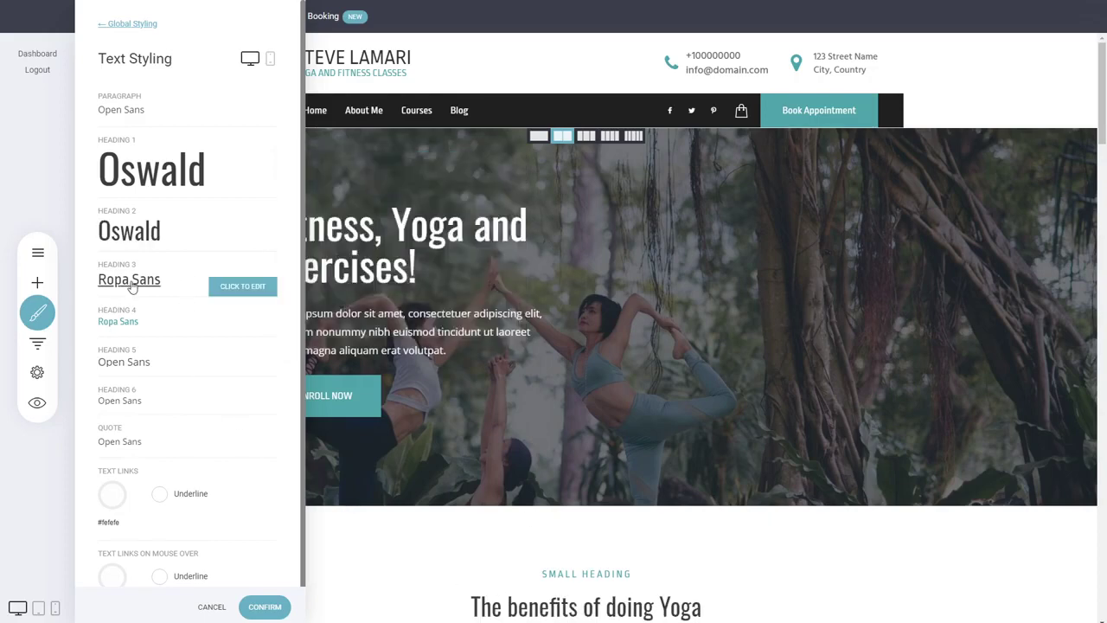
pyautogui.click(256, 281)
pyautogui.click(344, 282)
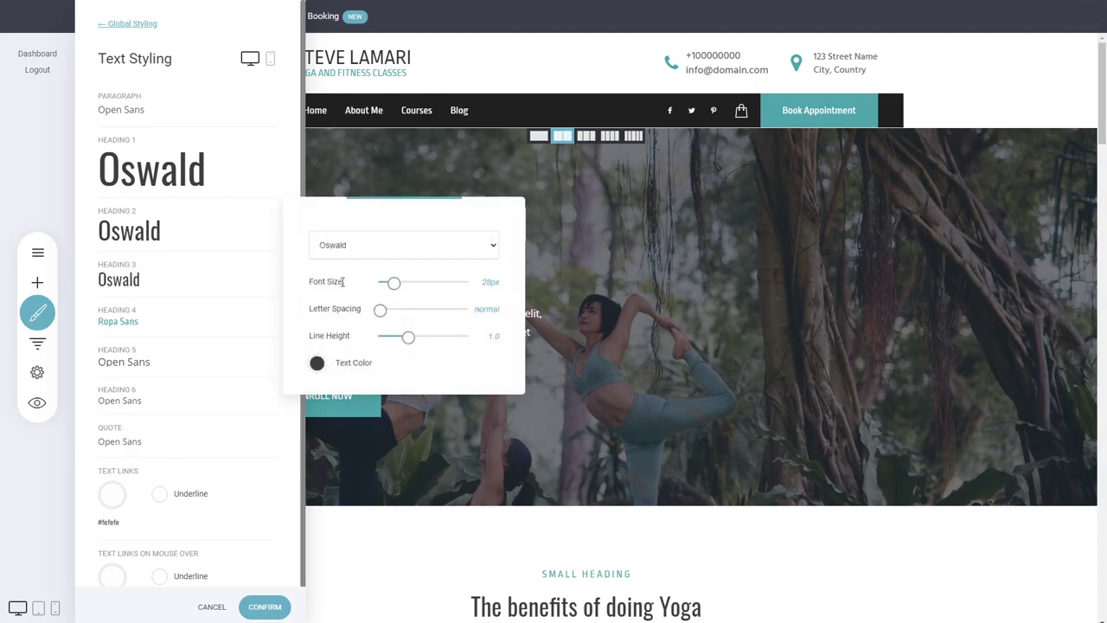
pyautogui.click(243, 326)
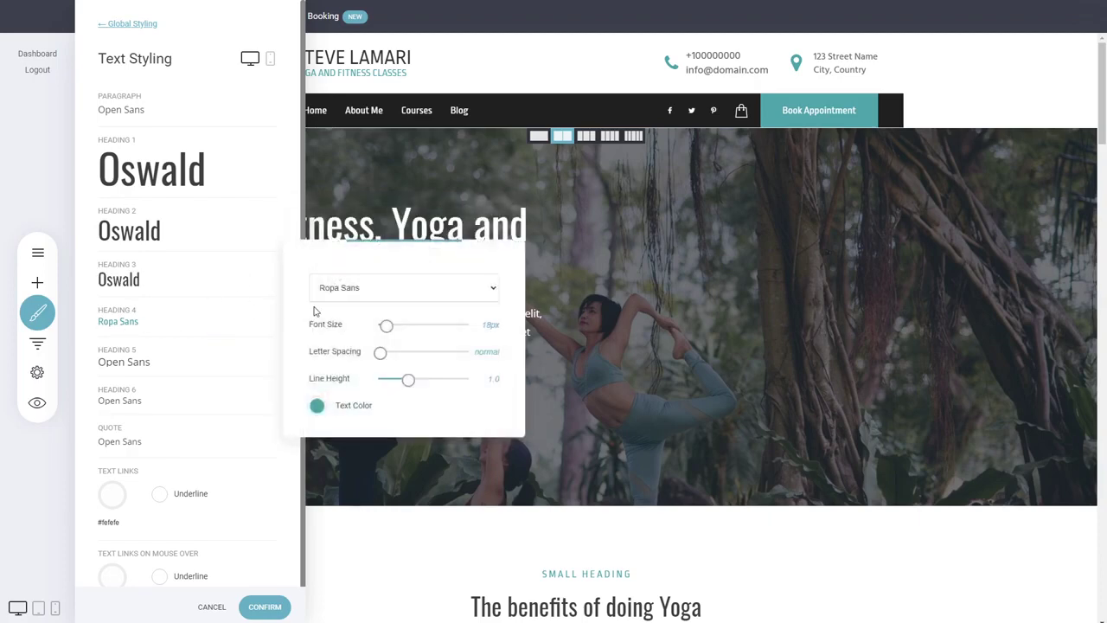
pyautogui.click(345, 329)
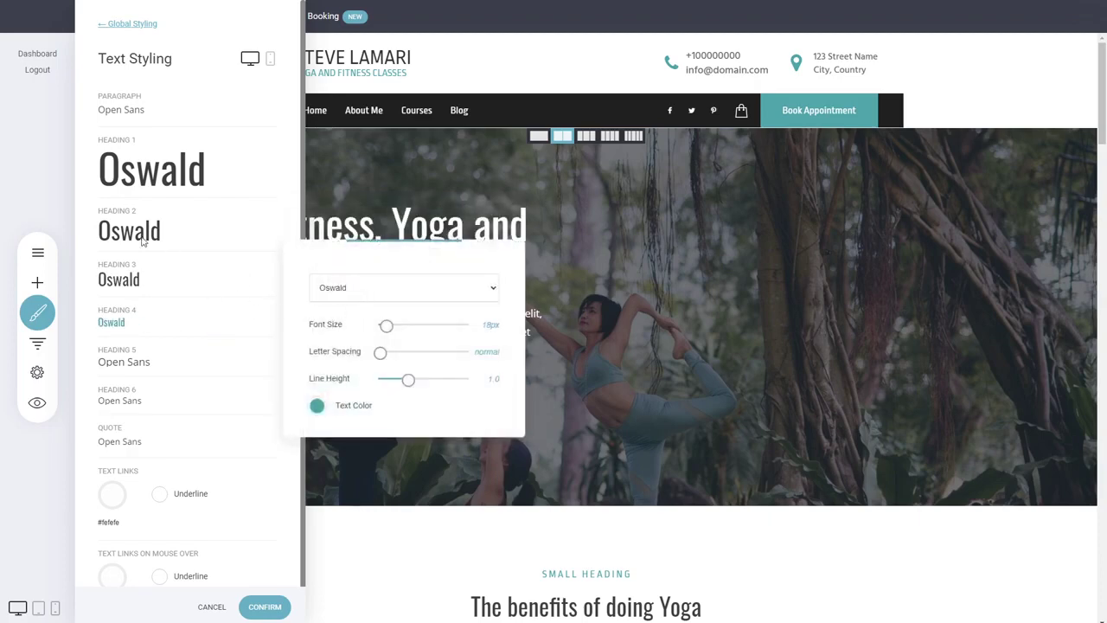
pyautogui.click(170, 177)
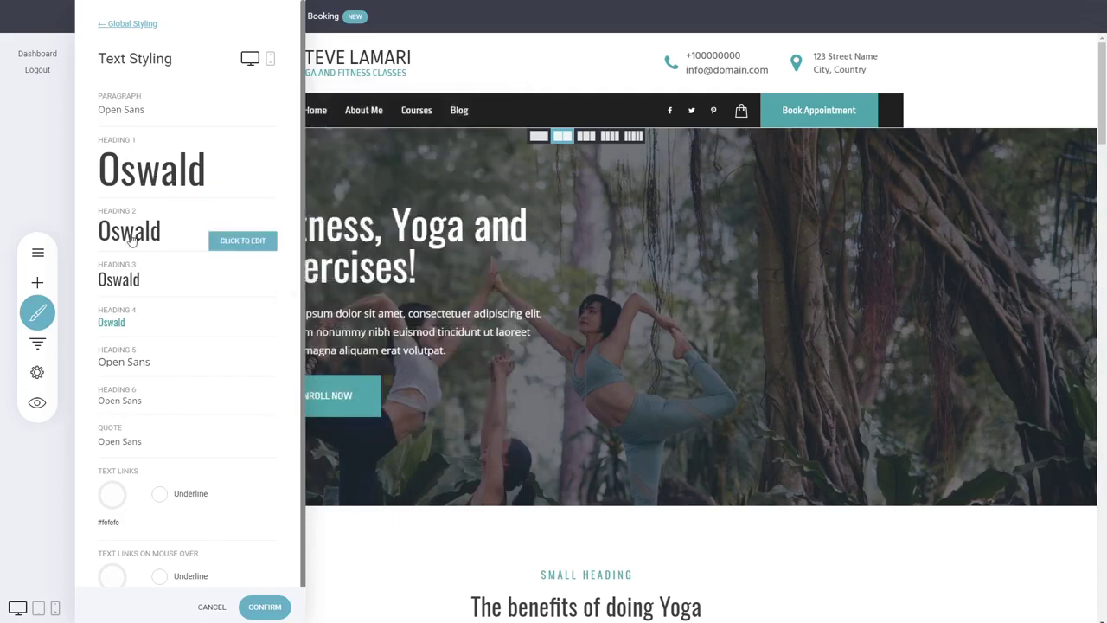
# Increase the letter spacing of the global Heading 2 style and confirm the text styling changes
pyautogui.click(161, 231)
pyautogui.moveTo(380, 260); pyautogui.dragTo(406, 261)
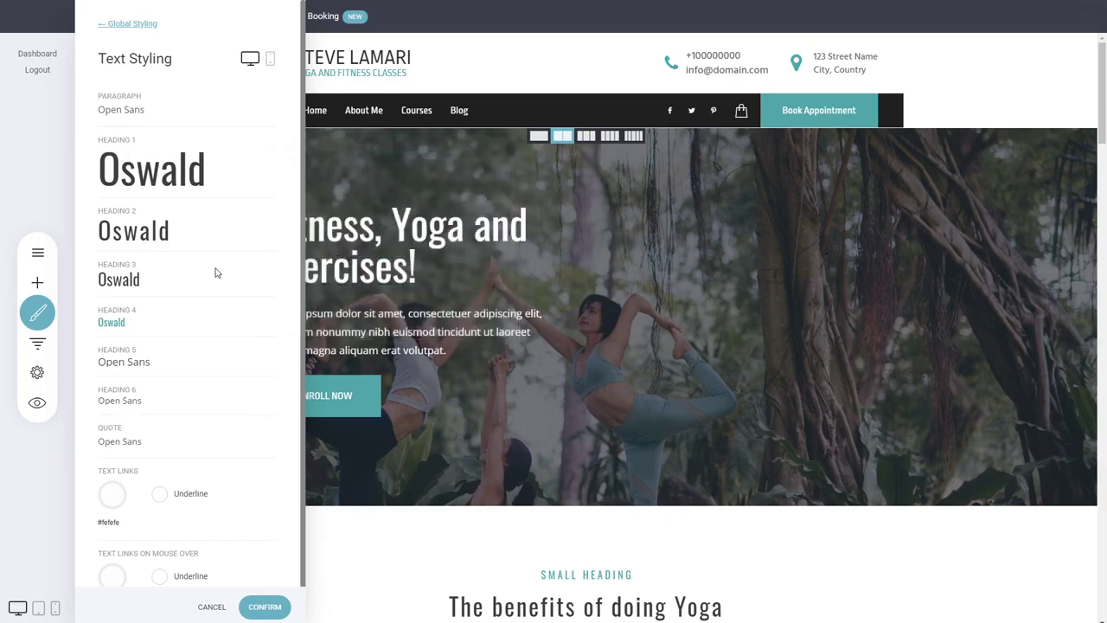
pyautogui.scroll(-1, 155, 219)
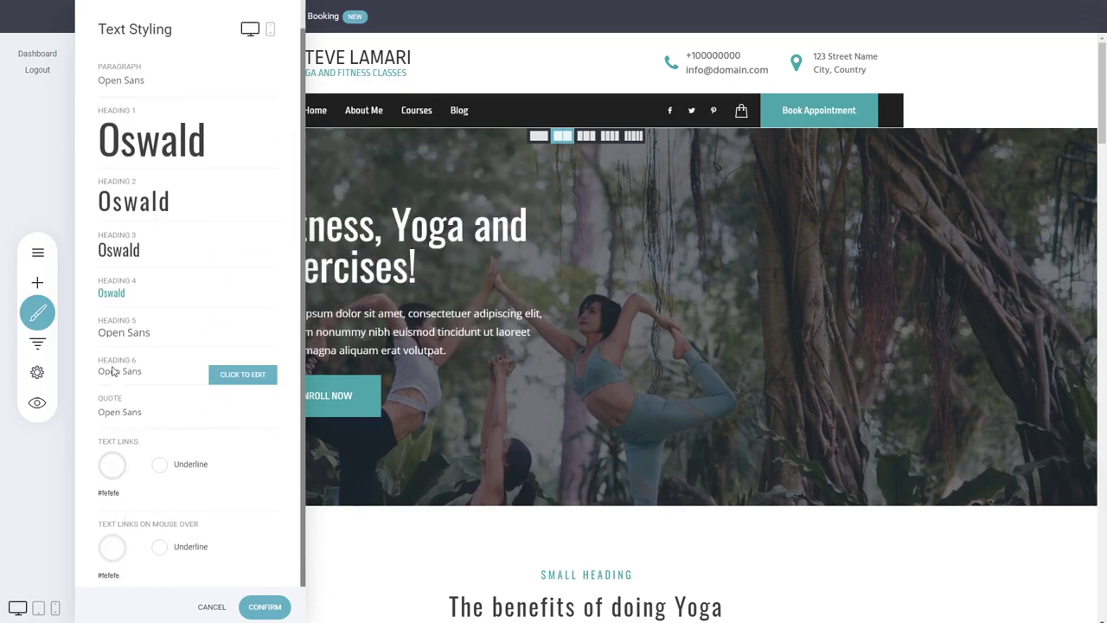
pyautogui.scroll(1, 126, 199)
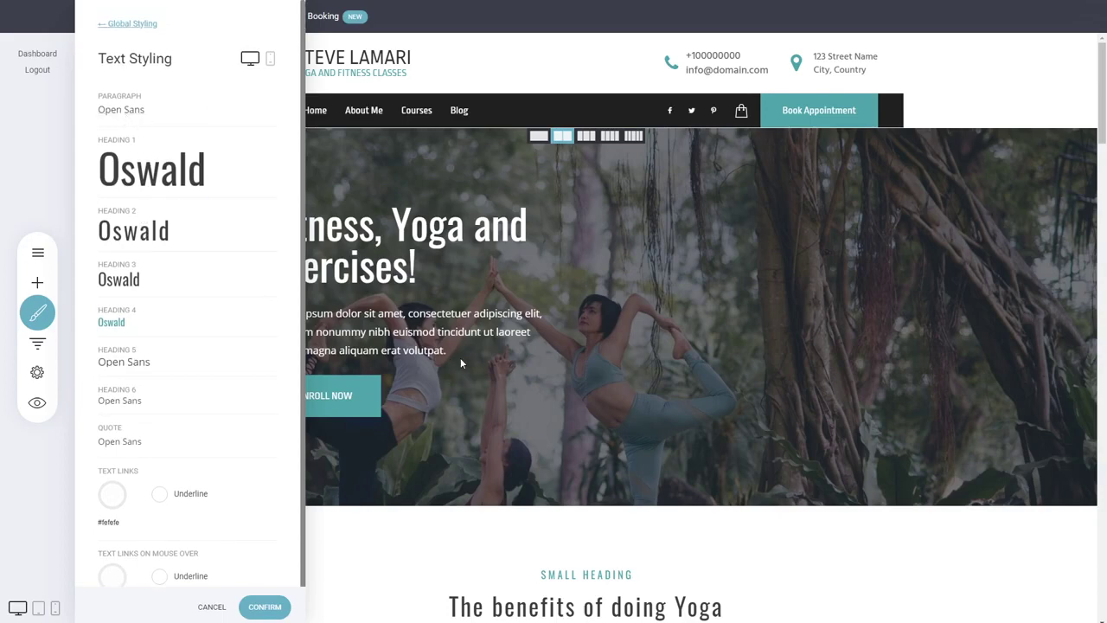
pyautogui.click(262, 612)
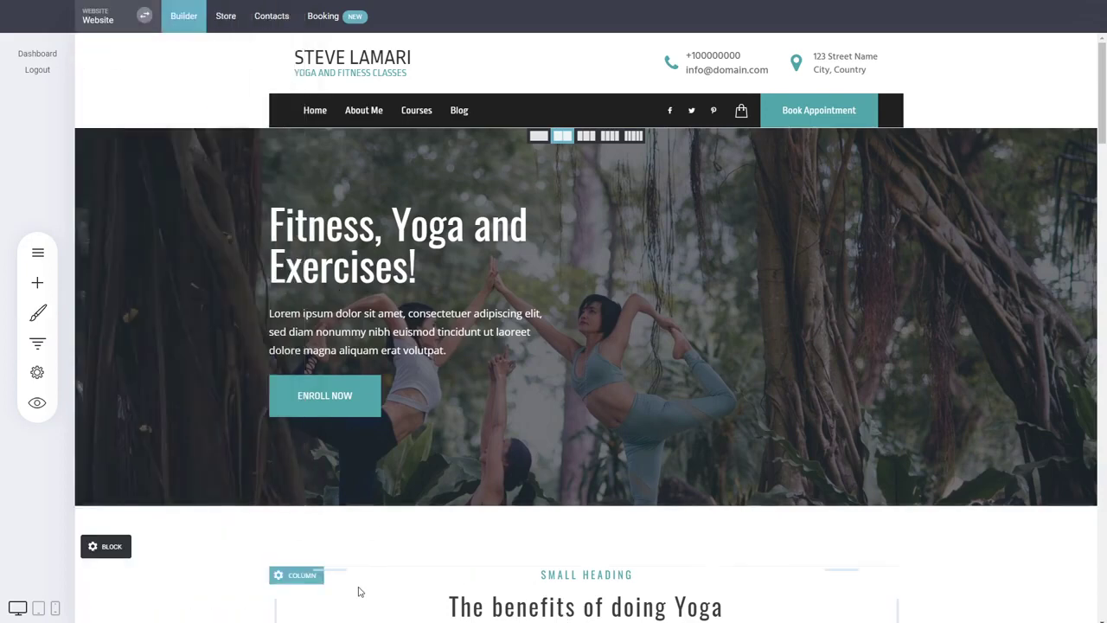
# Change the font of the "Lorem ipsum dolor sit amet" heading beside the yoga photo to Hind Siliguri
pyautogui.scroll(-3, 605, 467)
pyautogui.scroll(-5, 606, 469)
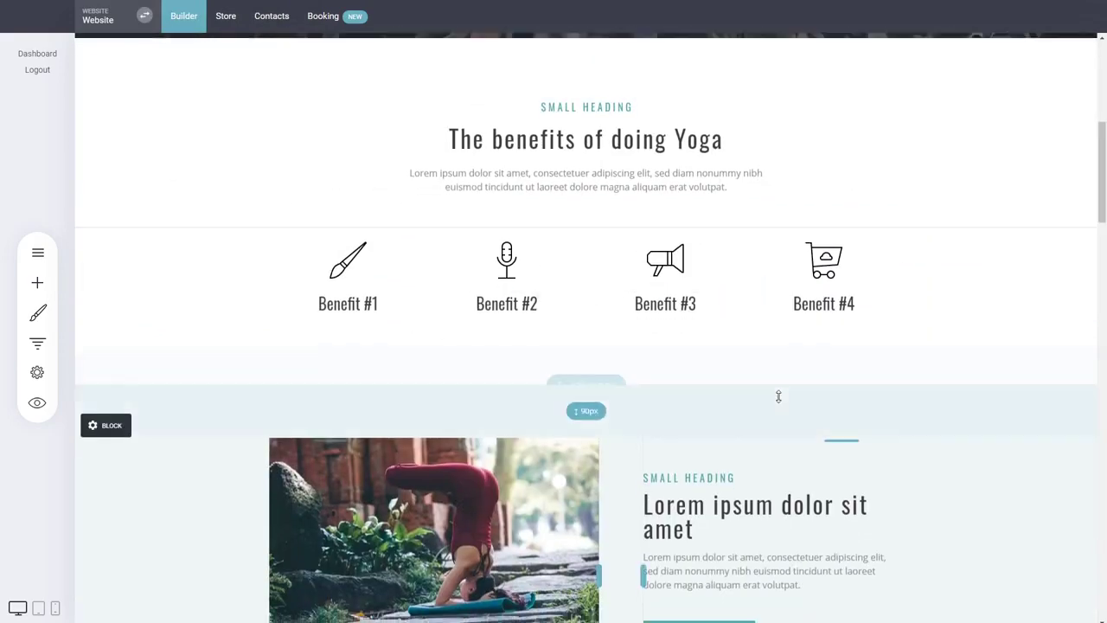
pyautogui.scroll(-2, 778, 395)
pyautogui.click(729, 402)
pyautogui.hotkey('ctrl', 'a')
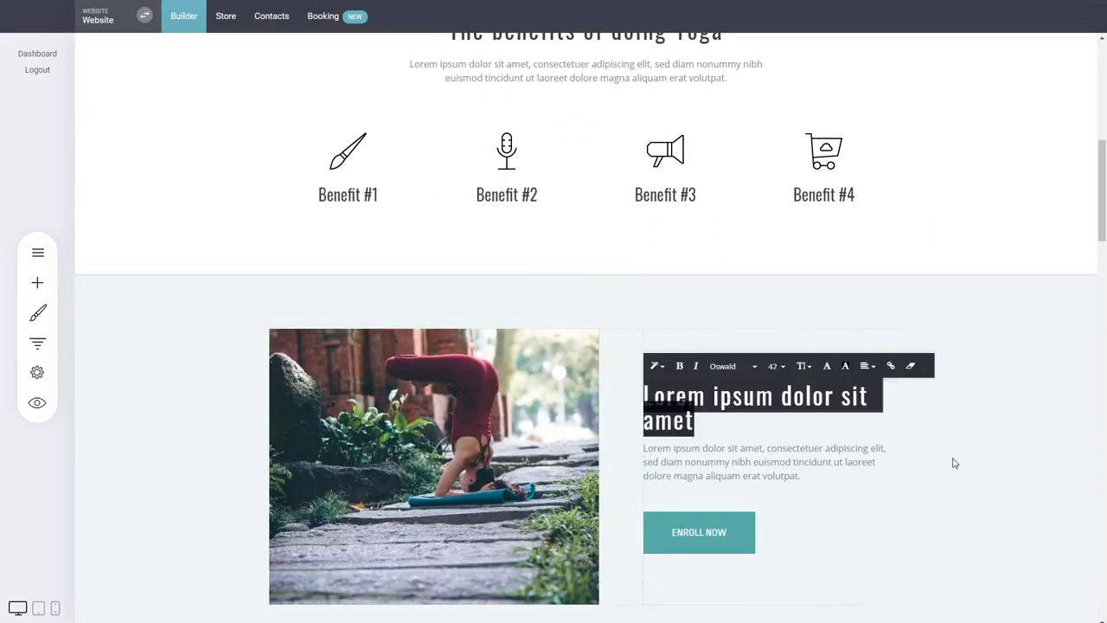
pyautogui.click(968, 447)
pyautogui.click(780, 403)
pyautogui.hotkey('ctrl', 'a')
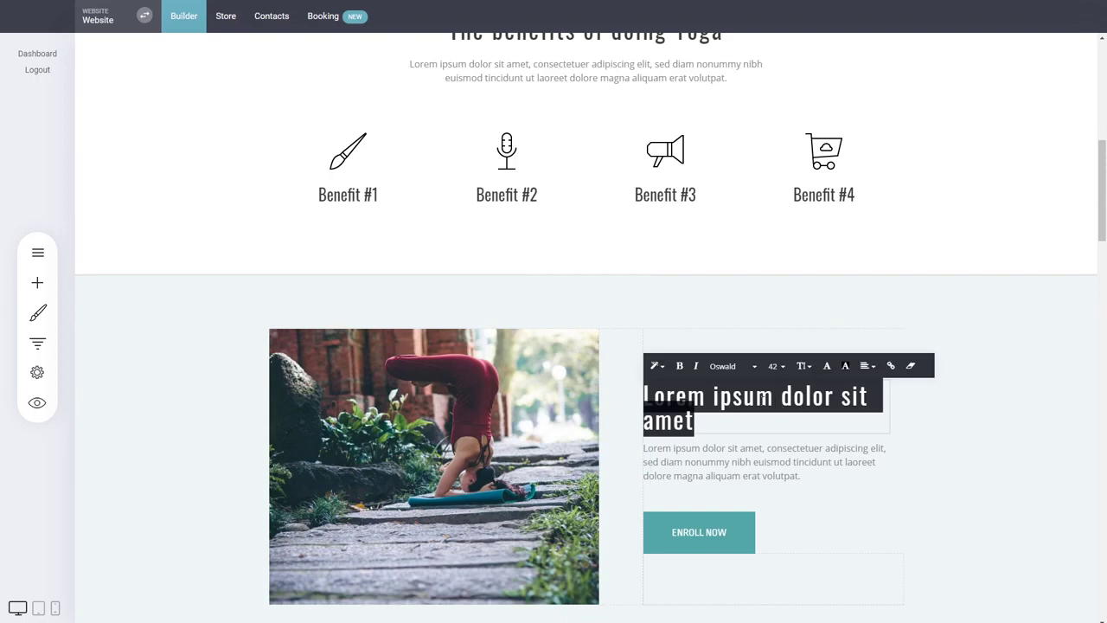
pyautogui.click(740, 370)
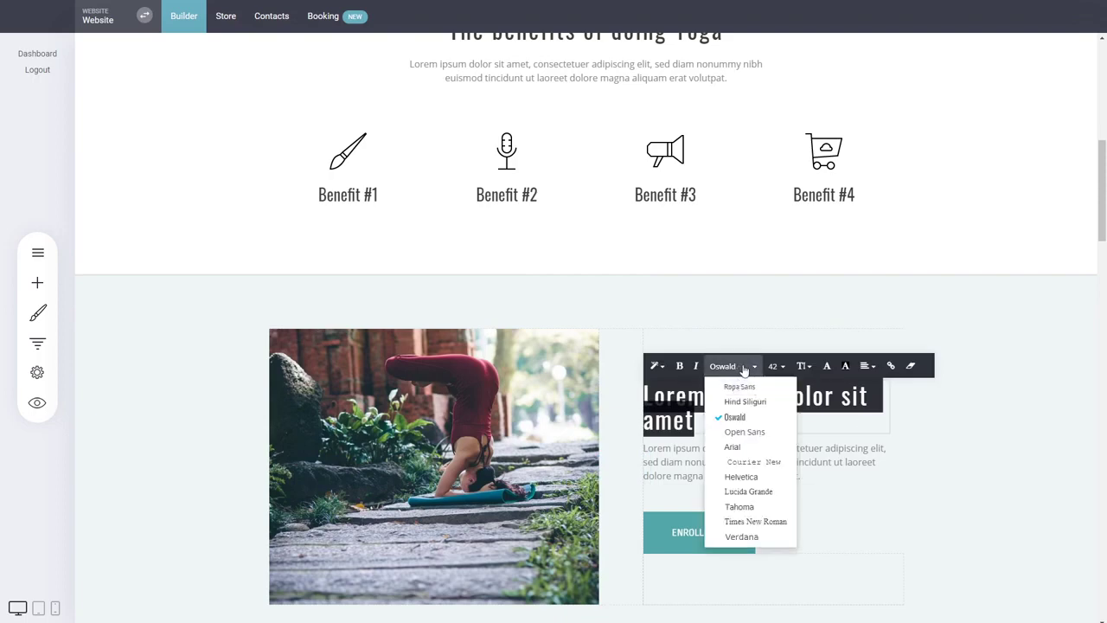
pyautogui.click(748, 402)
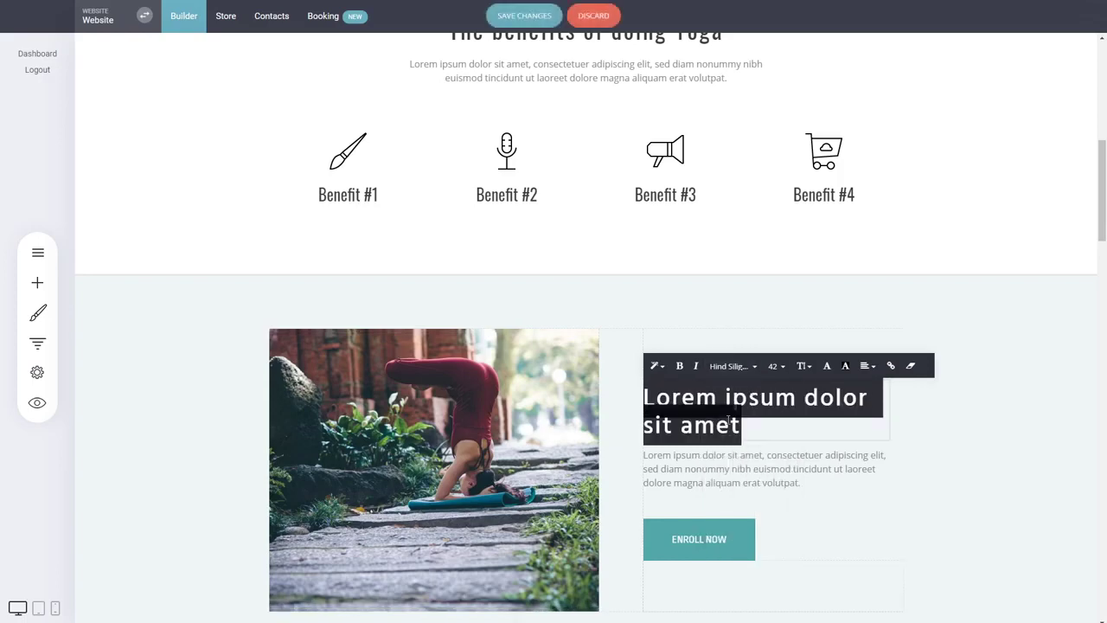
pyautogui.click(931, 429)
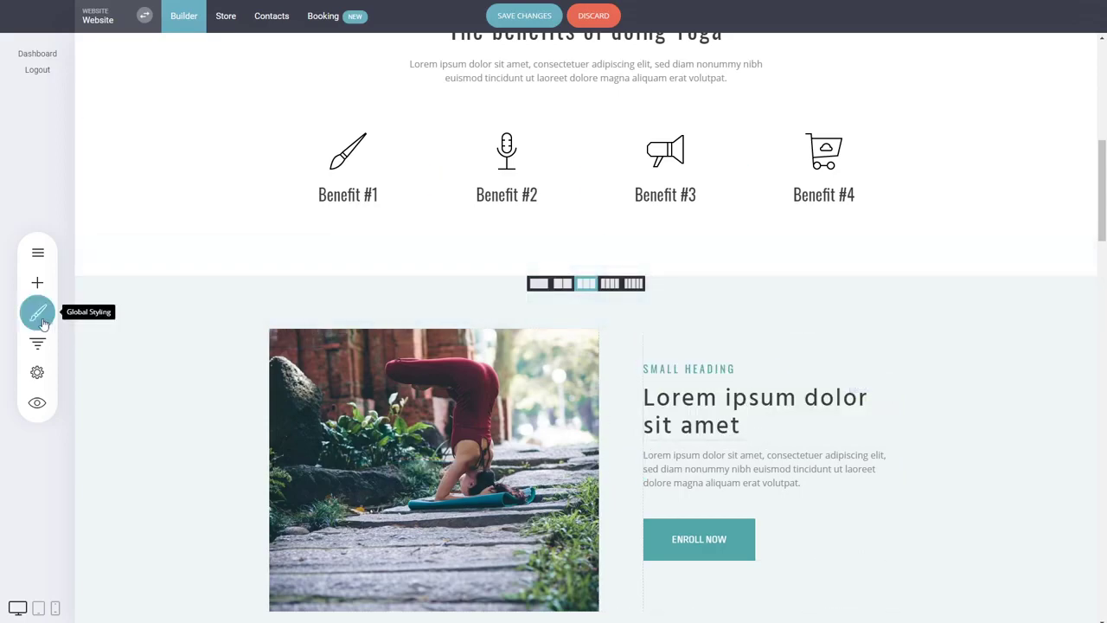
pyautogui.click(742, 407)
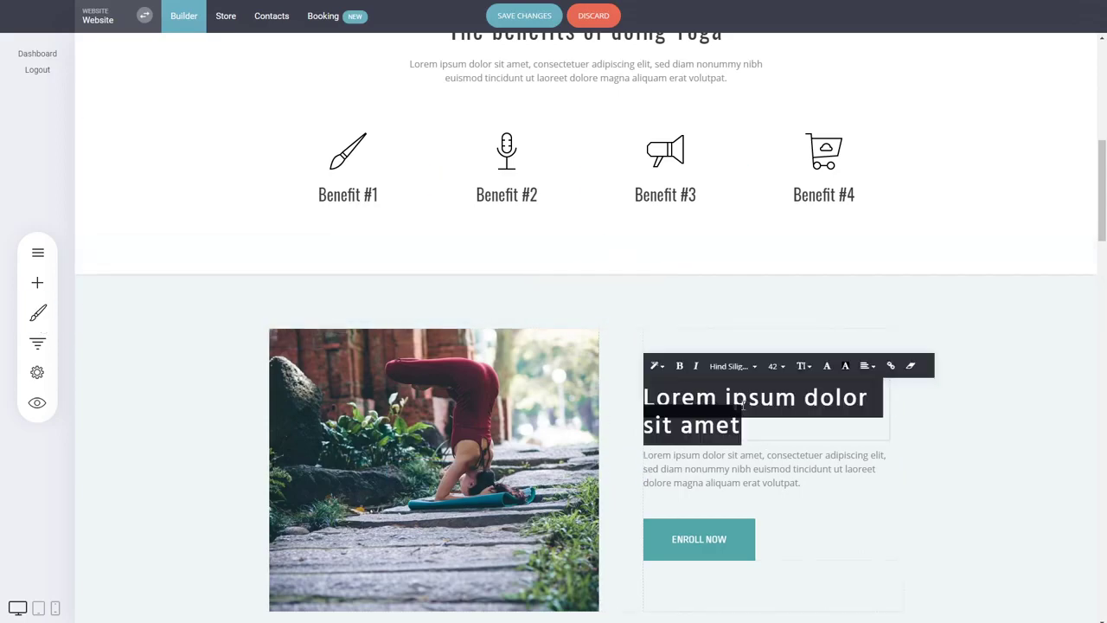
pyautogui.click(930, 433)
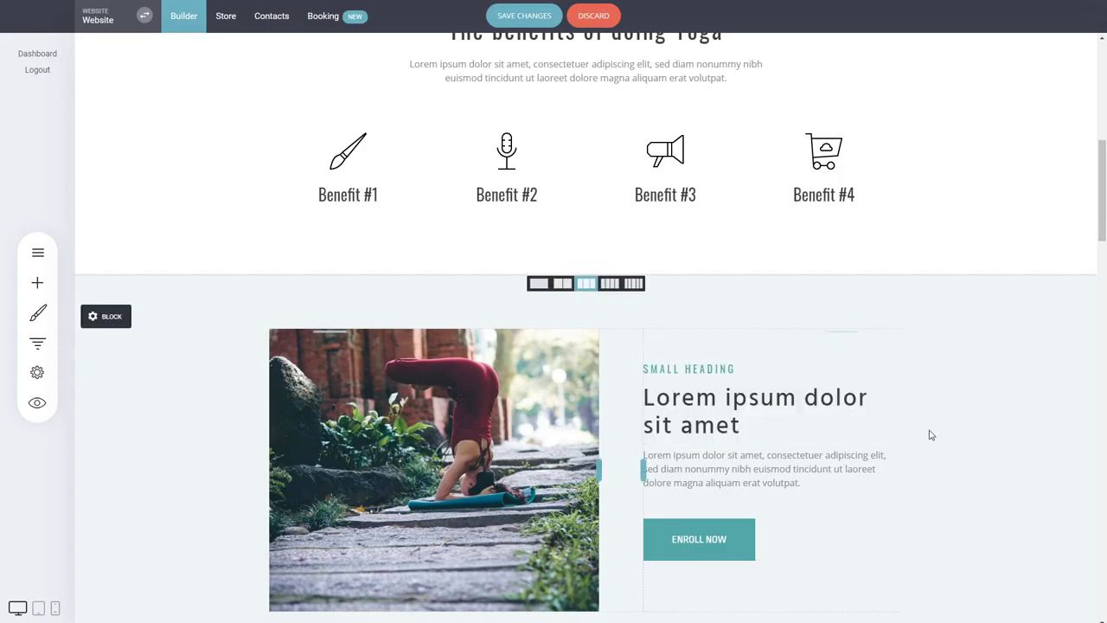
pyautogui.scroll(-2, 931, 434)
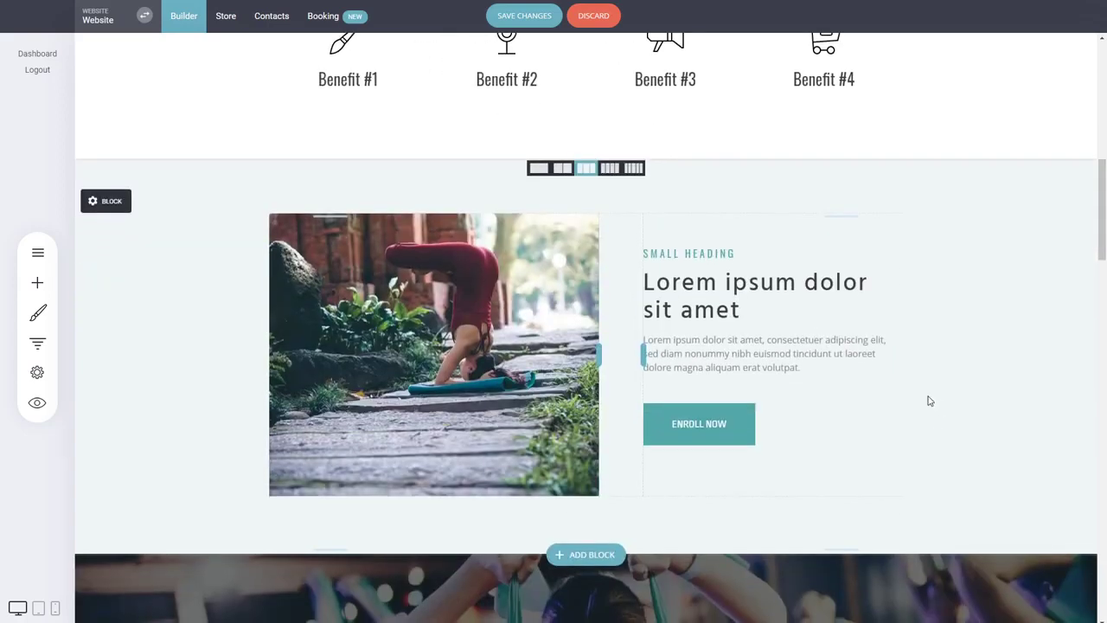
# Clear the individual formatting from the "Lorem ipsum dolor sit amet" heading beside the yoga photo
pyautogui.click(759, 294)
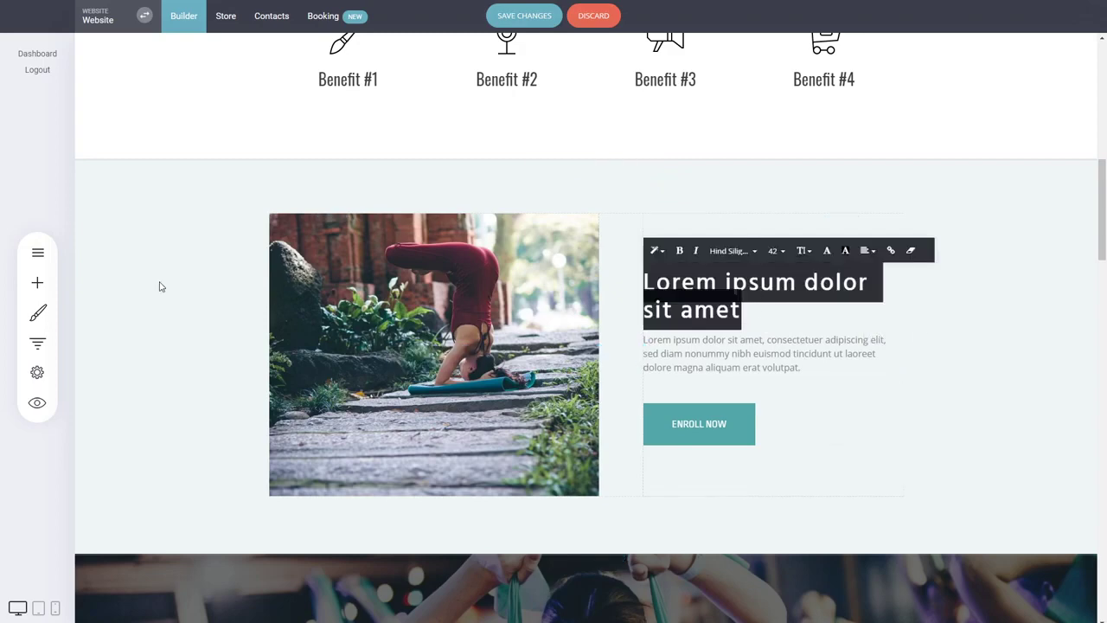
pyautogui.click(910, 251)
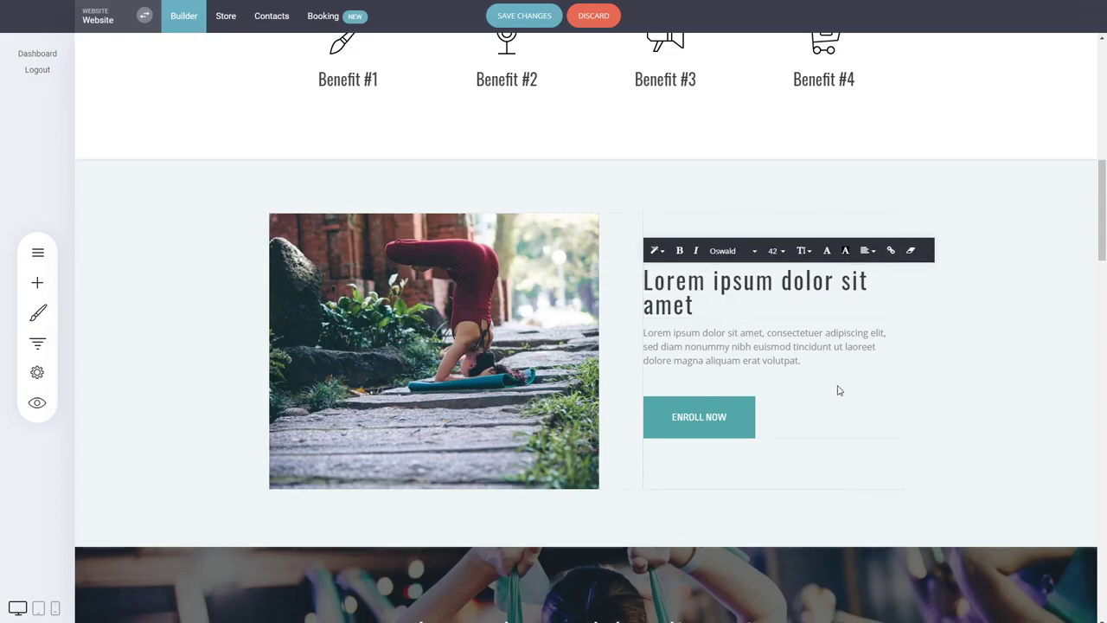
# Add a Heading widget above the small heading beside the yoga photo, apply the Header 3 style and increase its top spacing
pyautogui.click(38, 282)
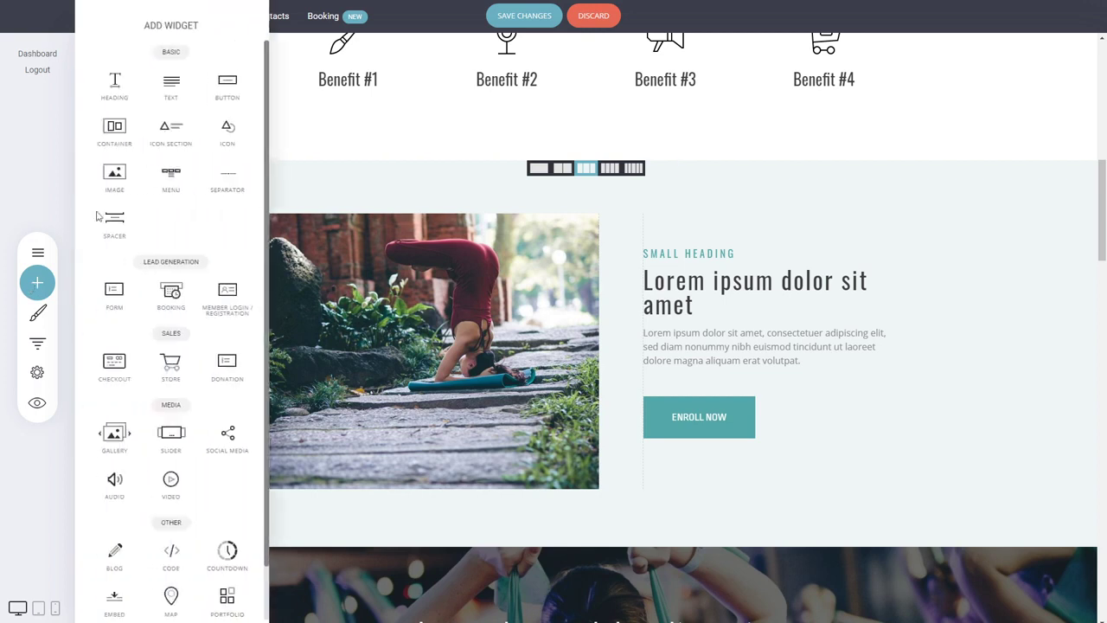
pyautogui.moveTo(128, 86); pyautogui.dragTo(739, 232)
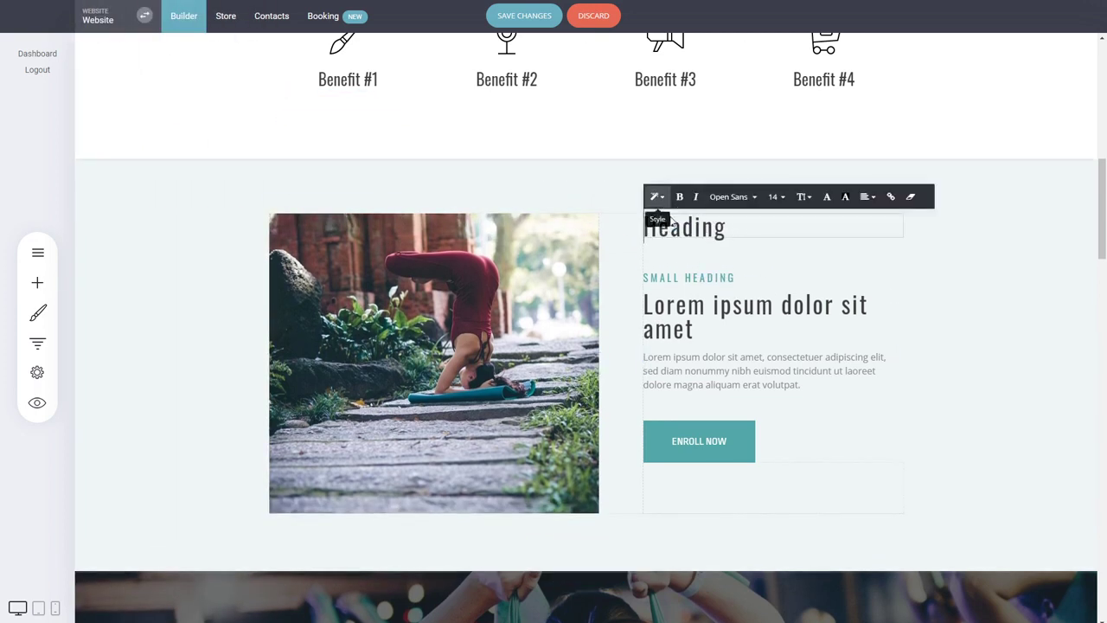
pyautogui.doubleClick(674, 223)
pyautogui.click(655, 196)
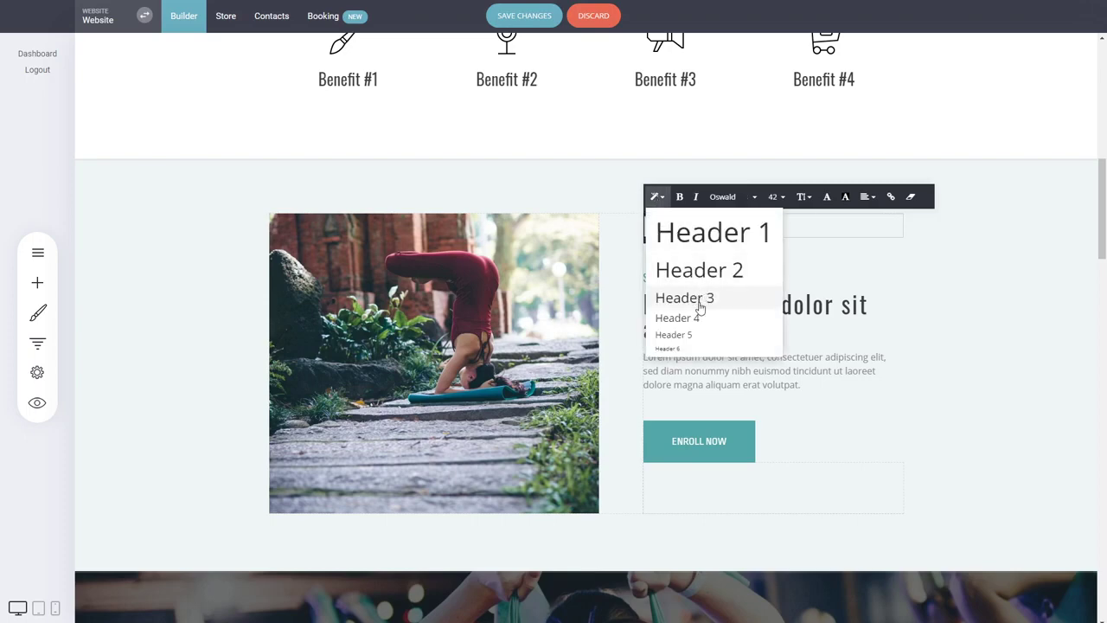
pyautogui.click(699, 302)
pyautogui.click(934, 289)
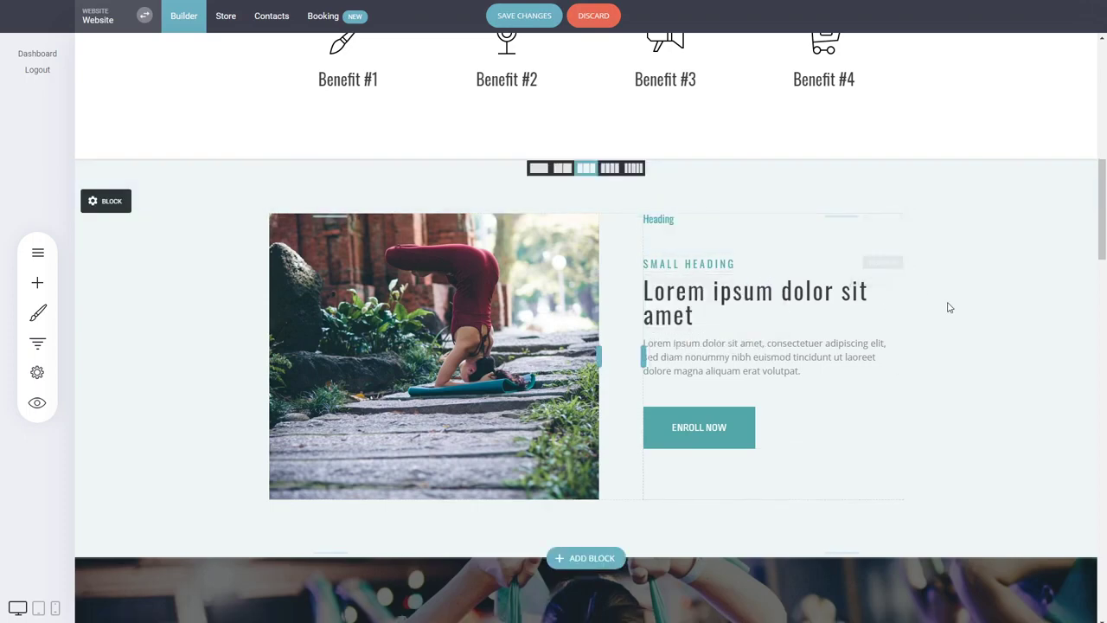
pyautogui.moveTo(800, 214); pyautogui.dragTo(798, 250)
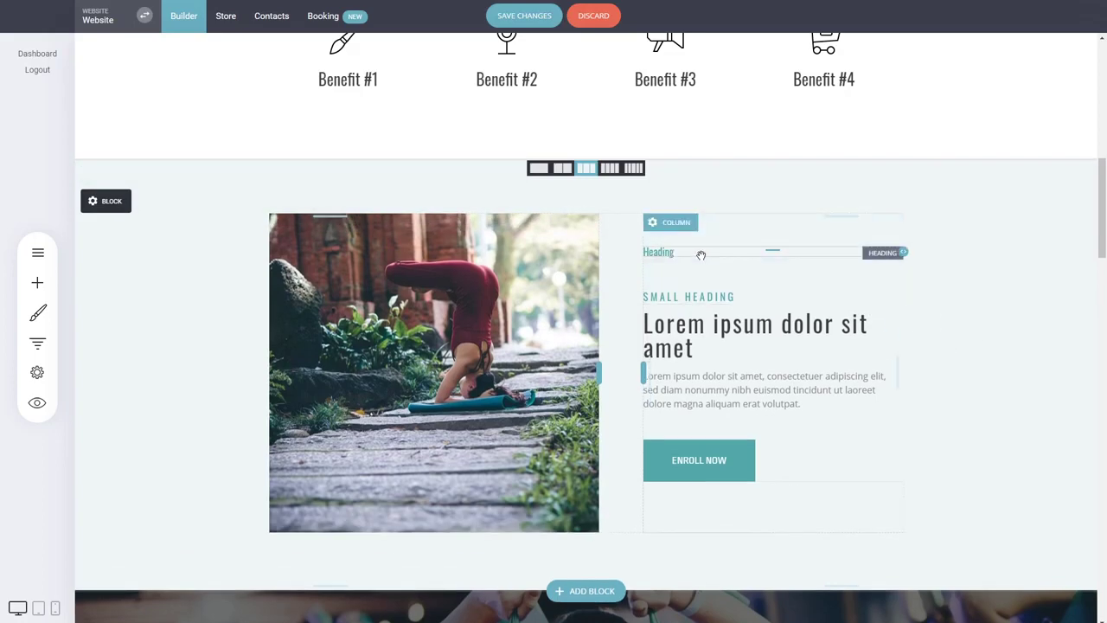
# Delete the extra Heading widget above the small heading and save the website changes
pyautogui.moveTo(704, 252)
pyautogui.click(751, 231)
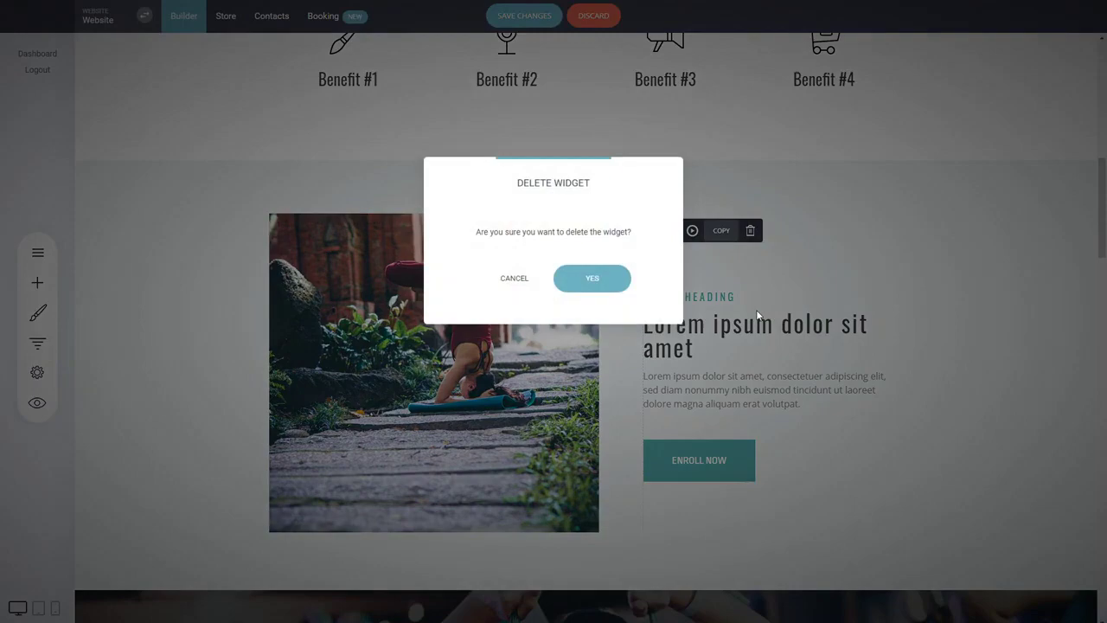
pyautogui.click(592, 278)
pyautogui.click(529, 16)
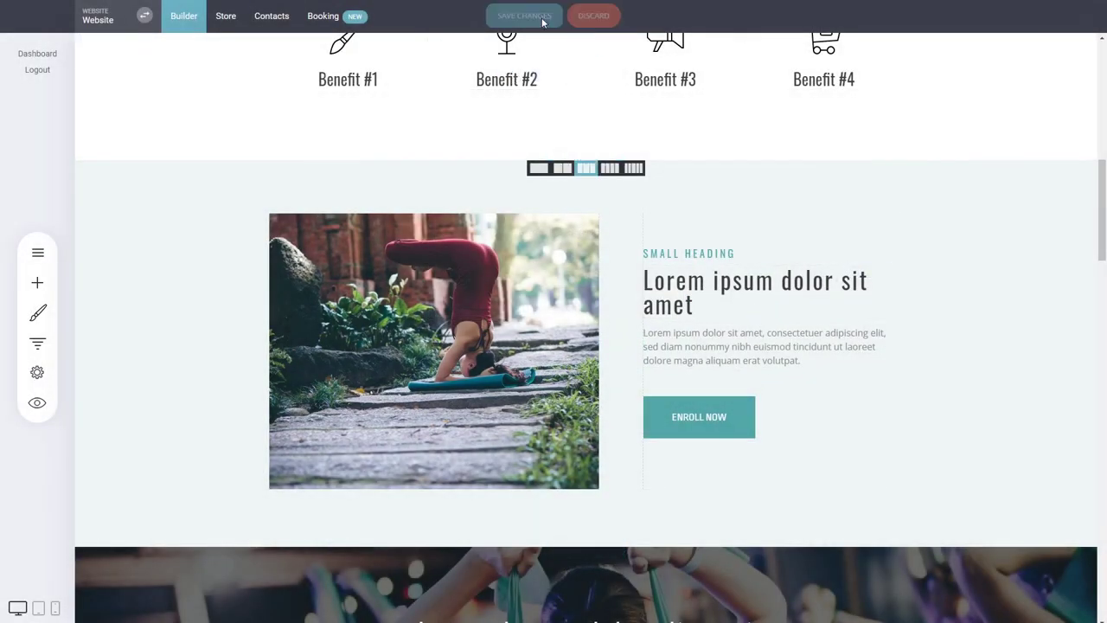
pyautogui.scroll(-3, 523, 407)
pyautogui.scroll(-5, 523, 406)
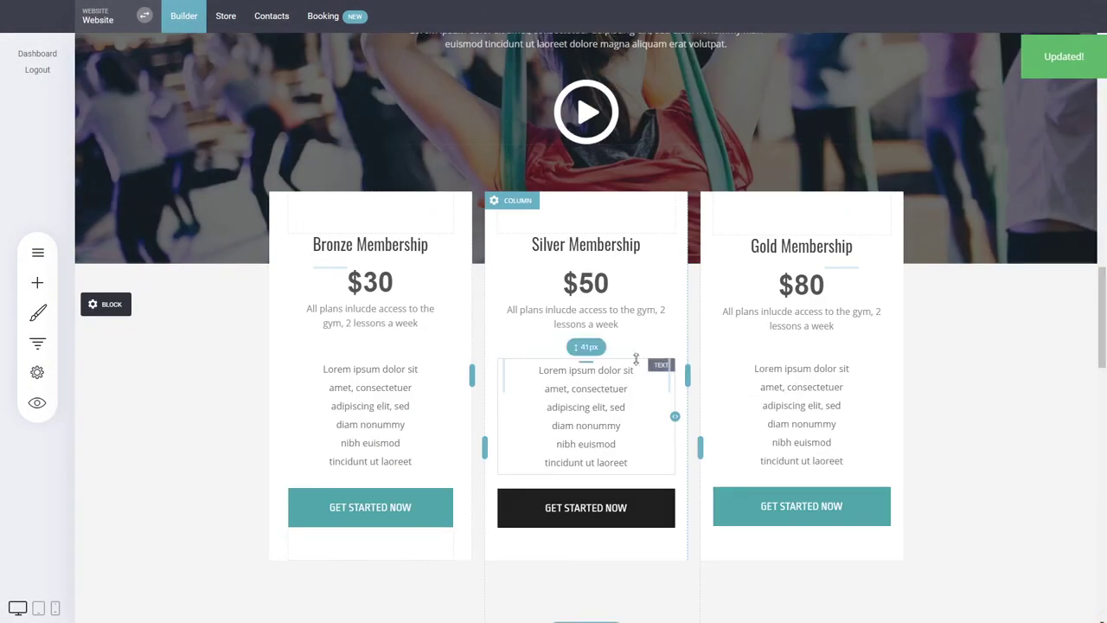
pyautogui.scroll(-4, 606, 364)
pyautogui.scroll(-4, 608, 360)
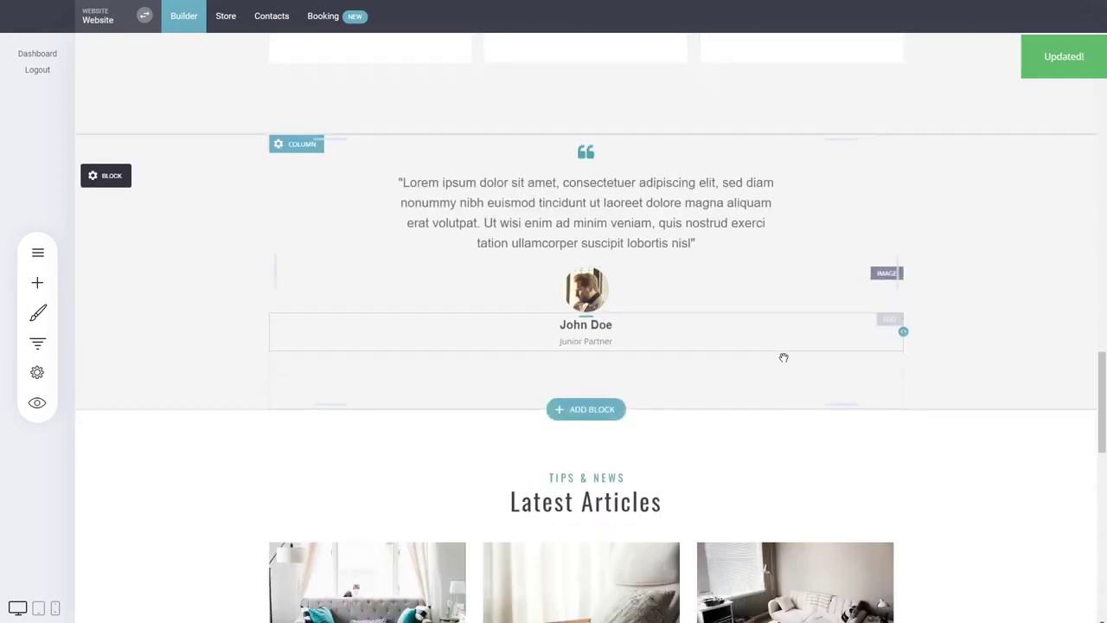
pyautogui.scroll(4, 823, 457)
pyautogui.scroll(15, 823, 456)
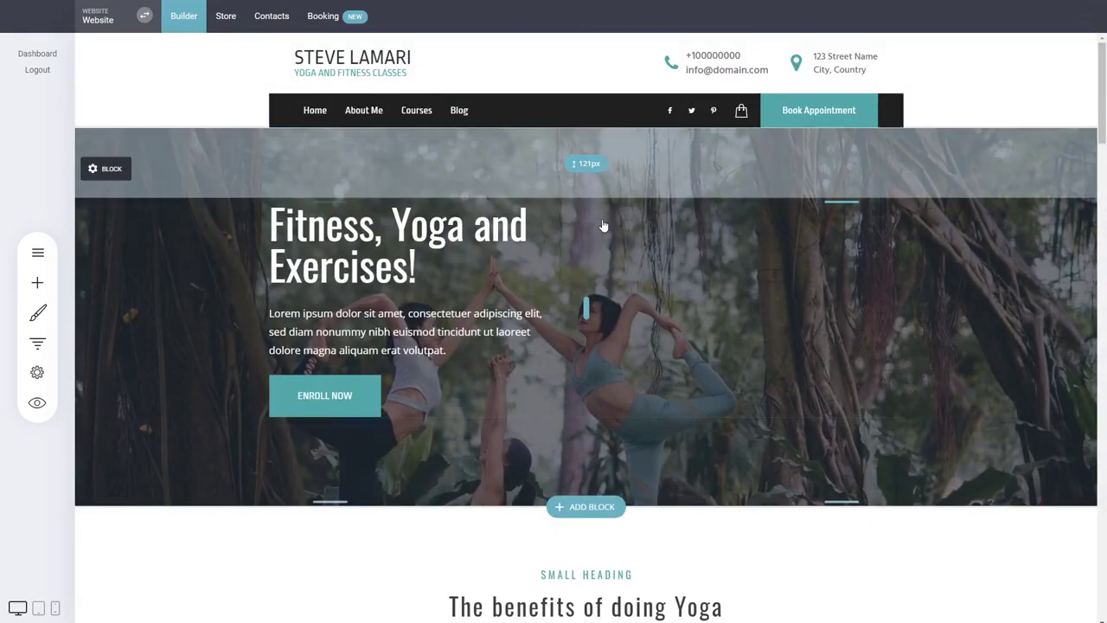
# Set the primary color of the global color palette to orange #FBA026 and confirm the change
pyautogui.click(37, 312)
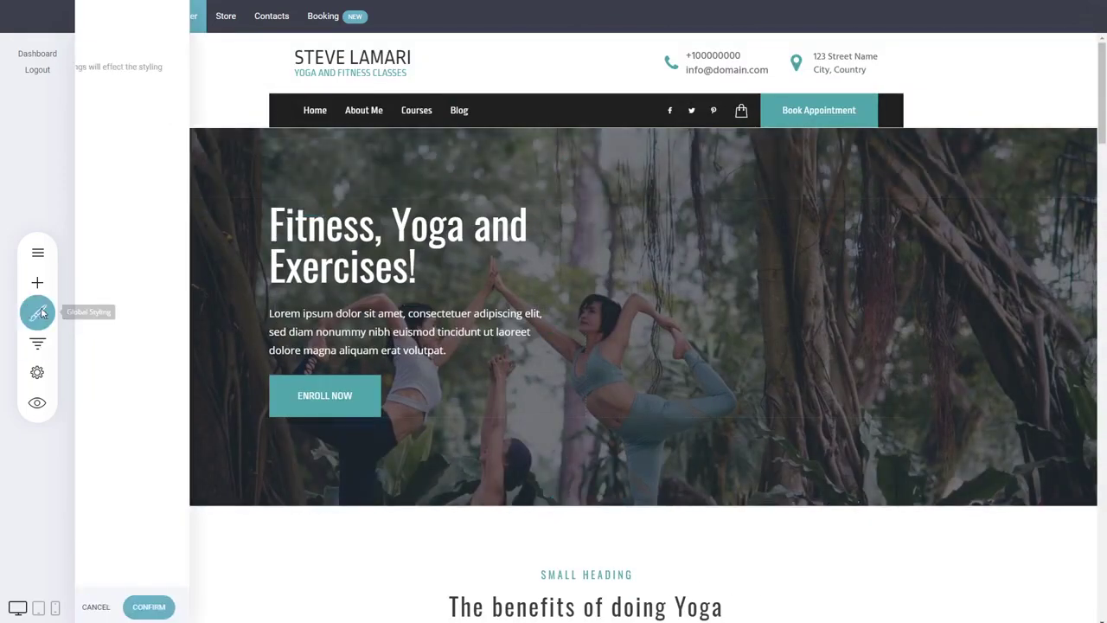
pyautogui.click(157, 155)
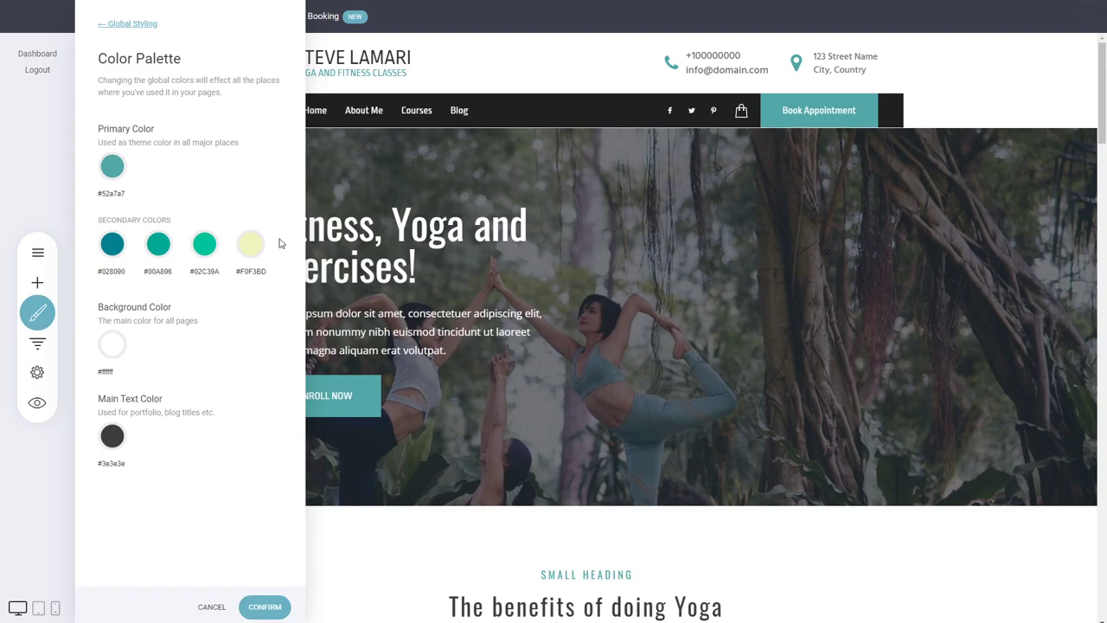
pyautogui.click(112, 168)
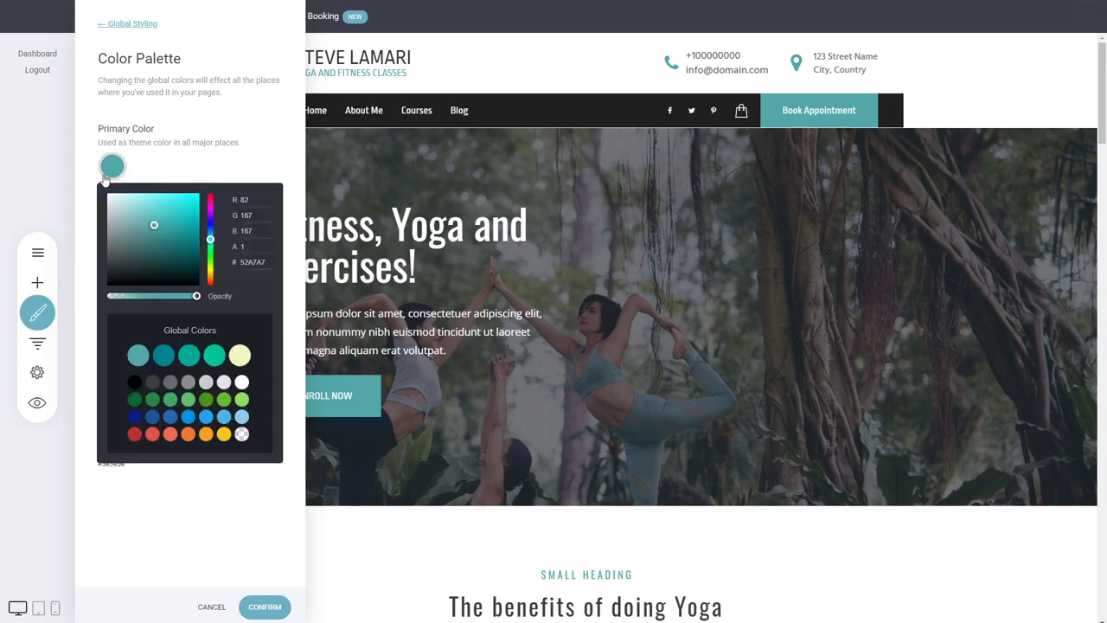
pyautogui.click(206, 436)
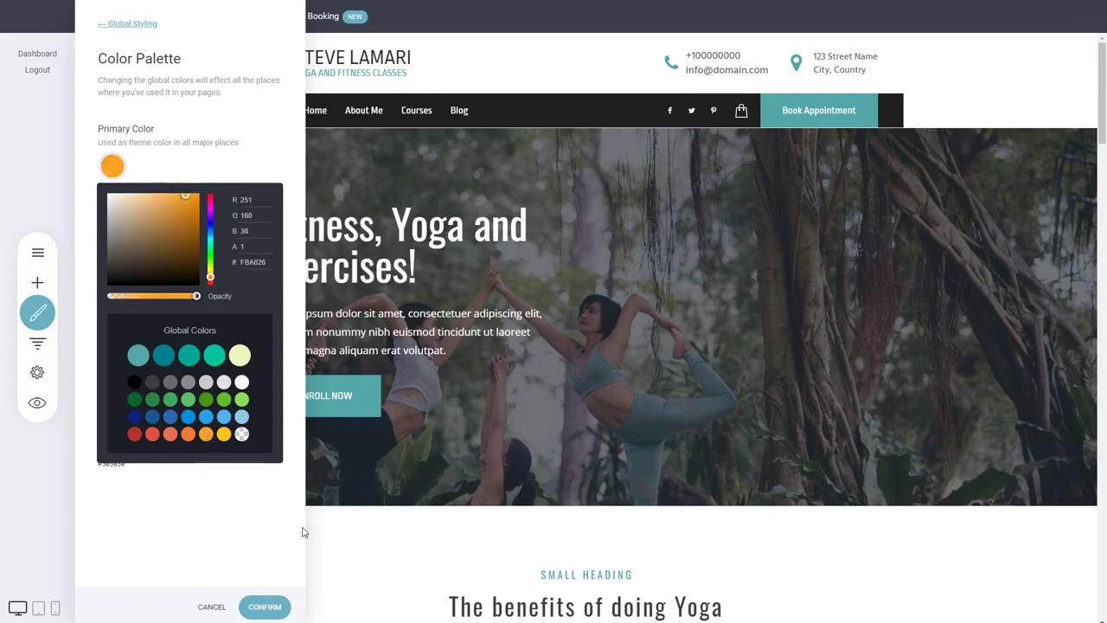
pyautogui.click(208, 556)
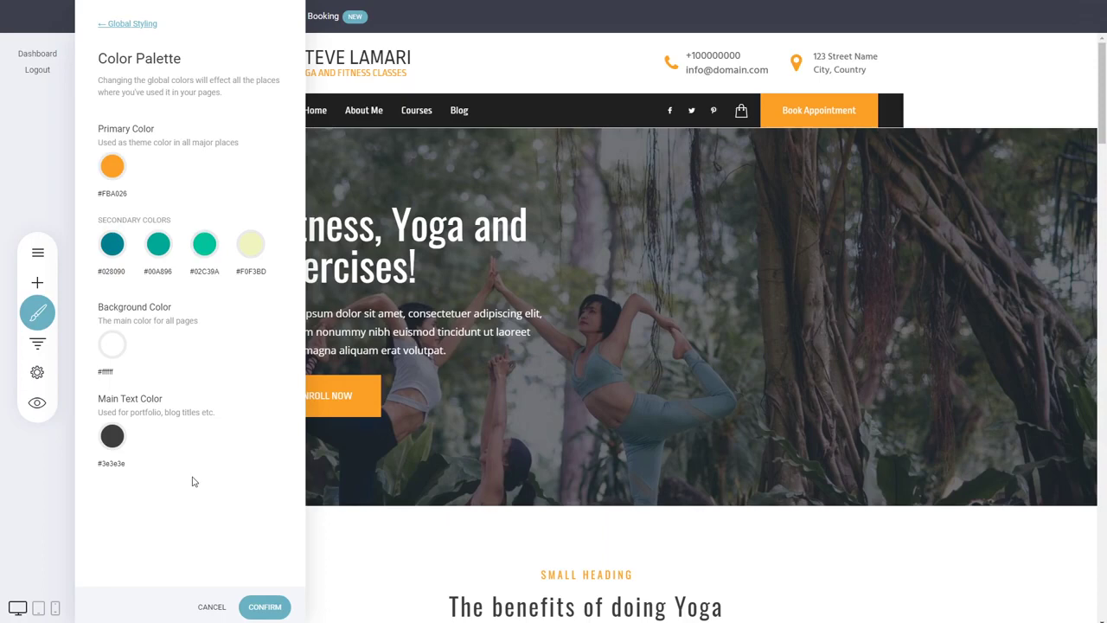
pyautogui.click(264, 607)
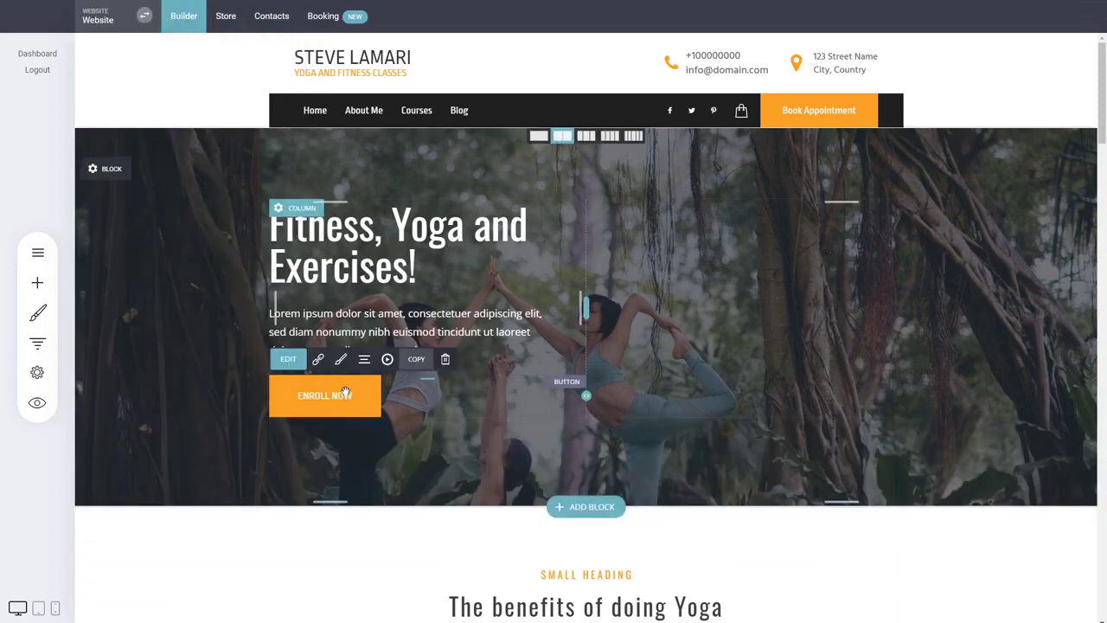
# Check the global colors offered for the hero section's Enroll Now button and compare them with the global color palette
pyautogui.click(342, 362)
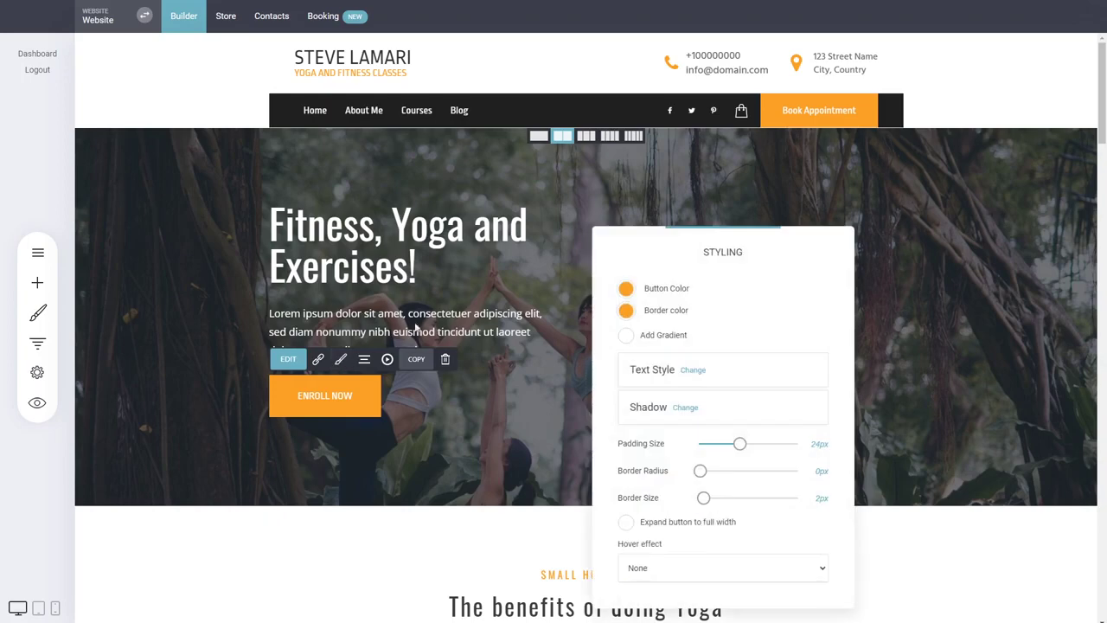
pyautogui.click(626, 289)
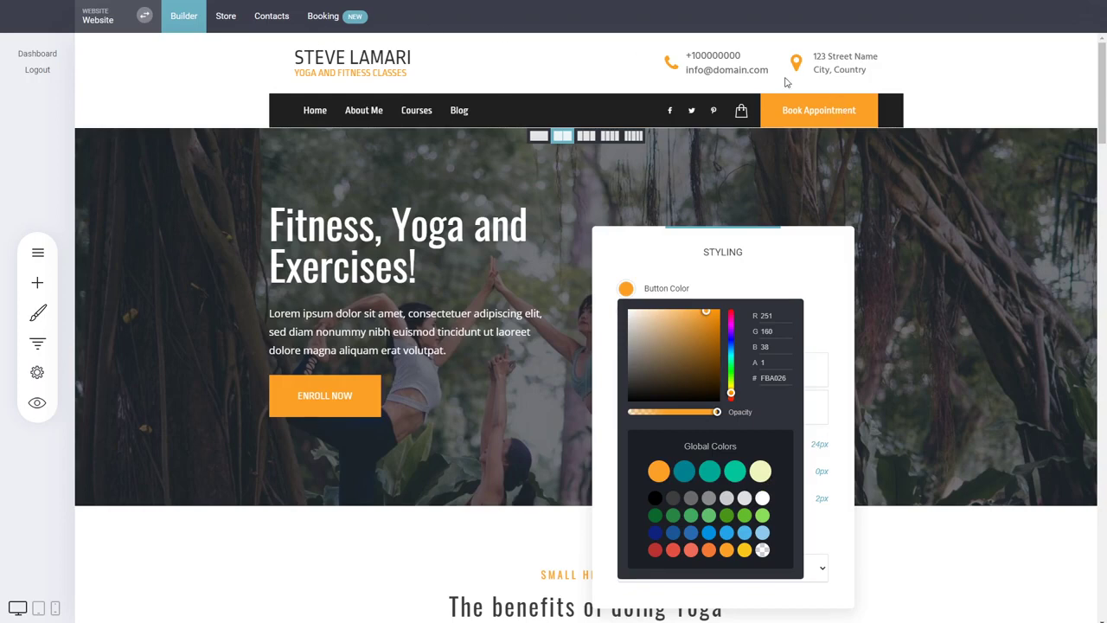
pyautogui.click(476, 308)
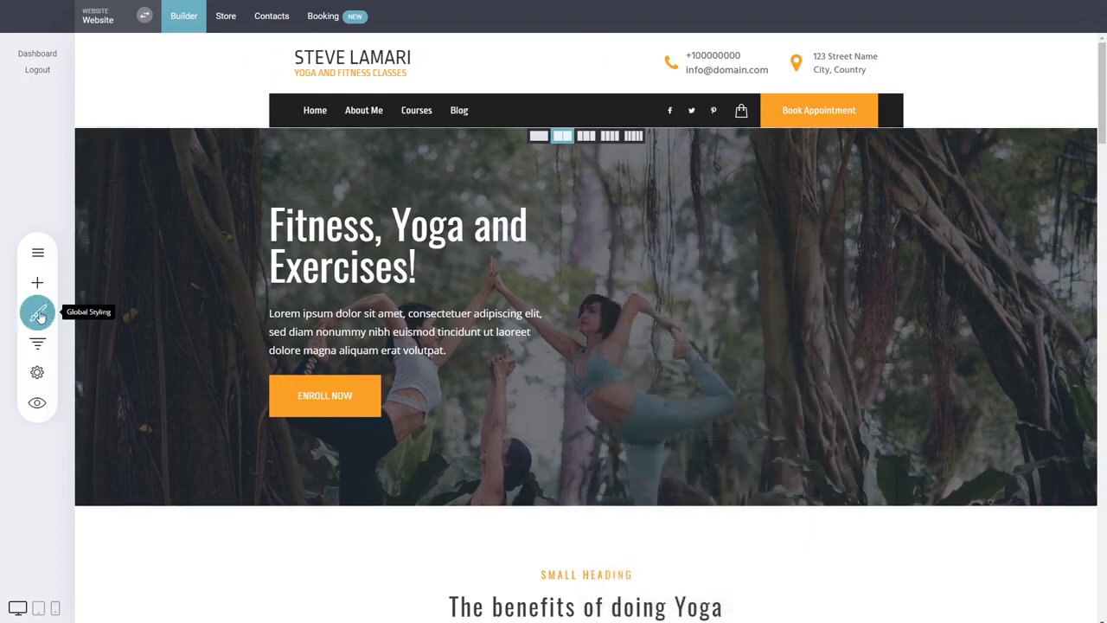
pyautogui.click(38, 316)
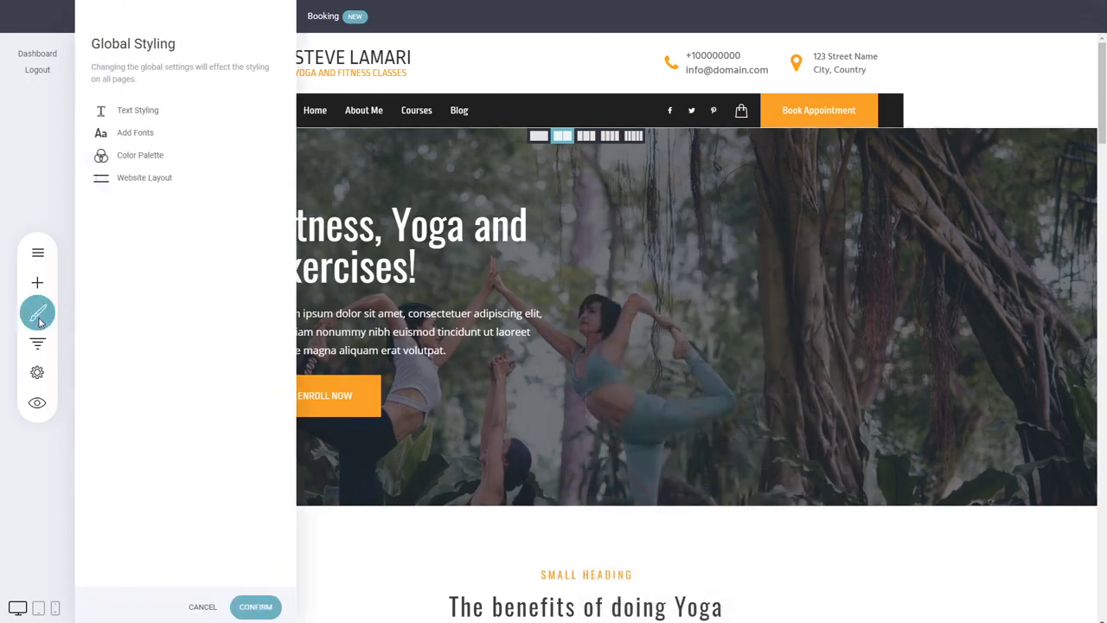
pyautogui.click(154, 156)
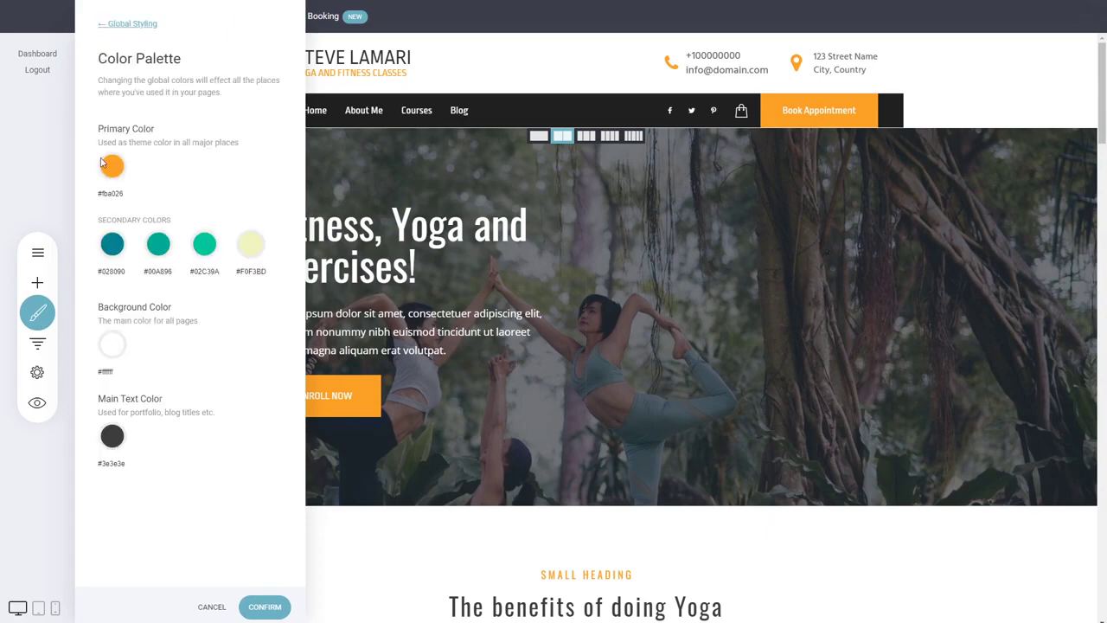
pyautogui.click(142, 25)
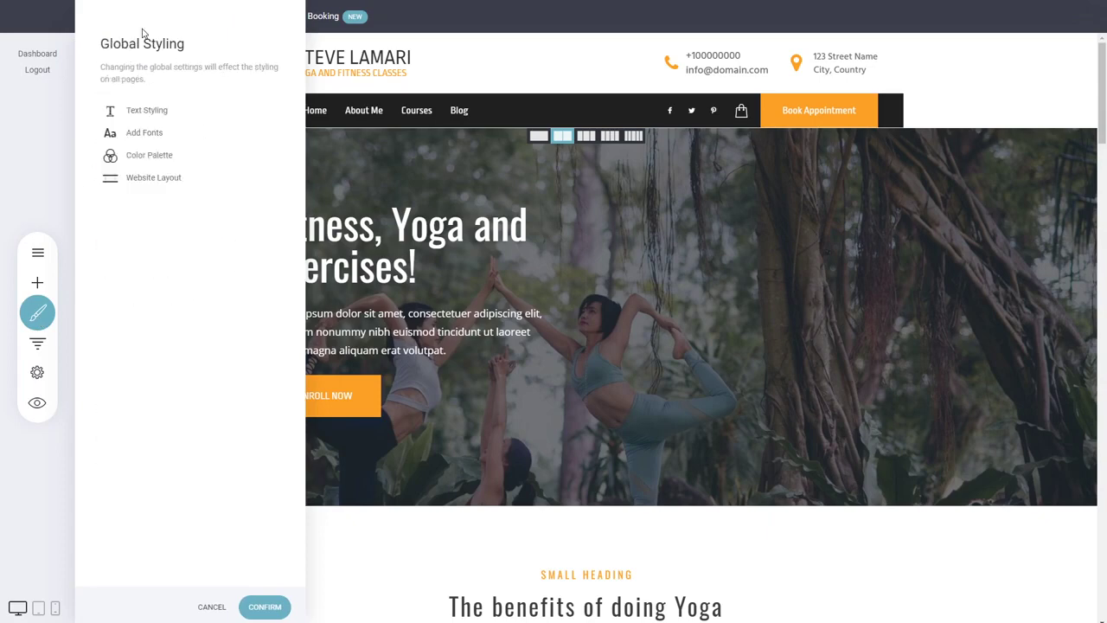
# Set the grid width of the global website layout to 1180px
pyautogui.click(165, 178)
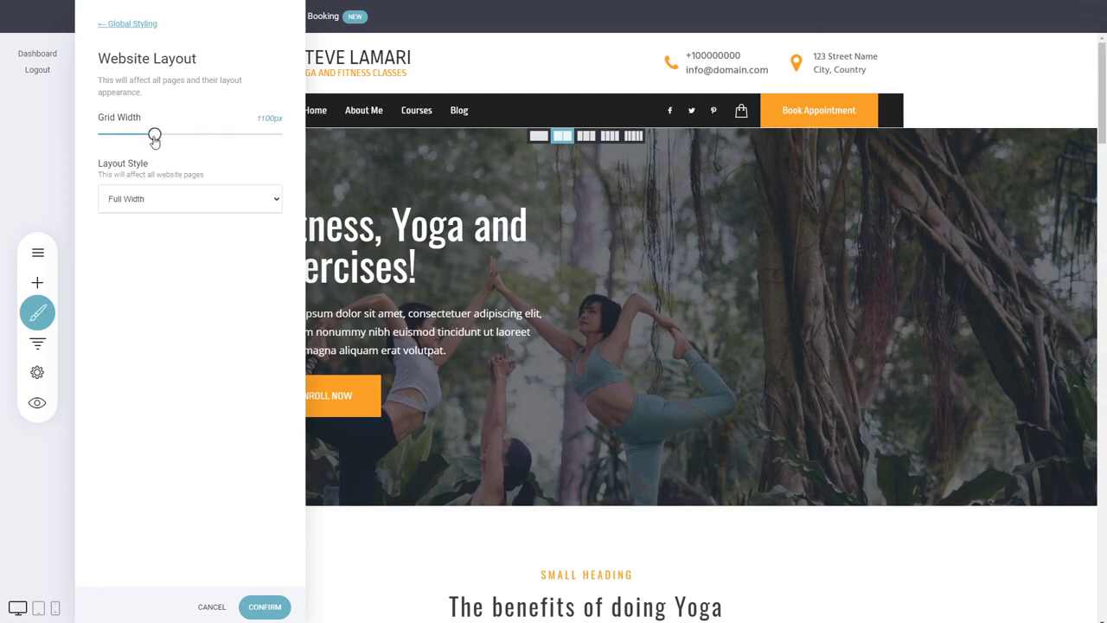
pyautogui.moveTo(154, 138); pyautogui.dragTo(209, 139)
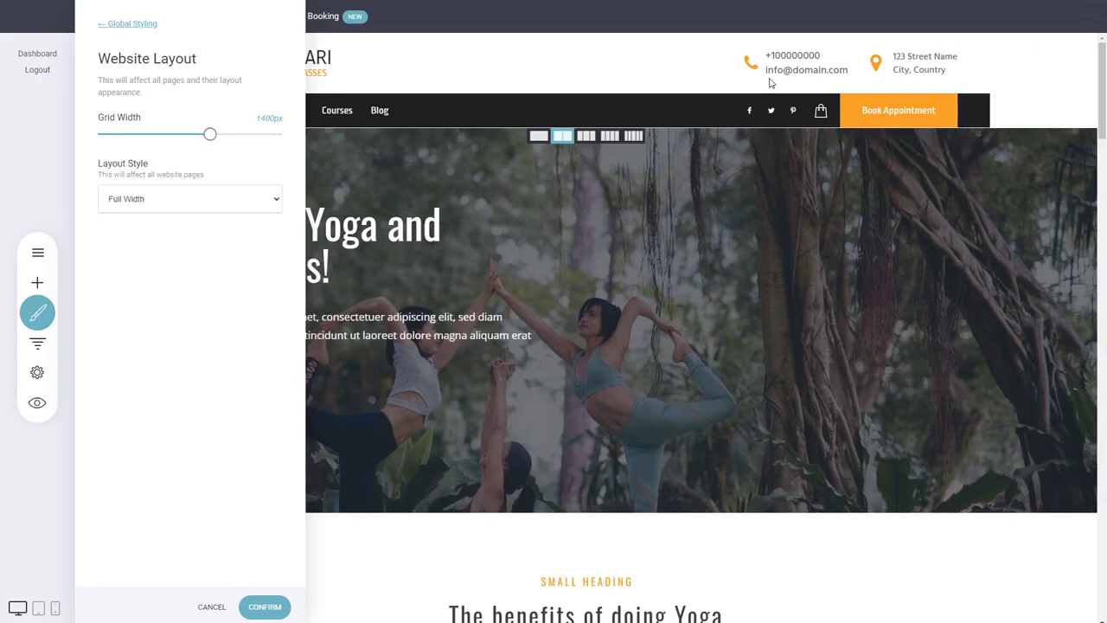
pyautogui.moveTo(209, 134); pyautogui.dragTo(99, 136)
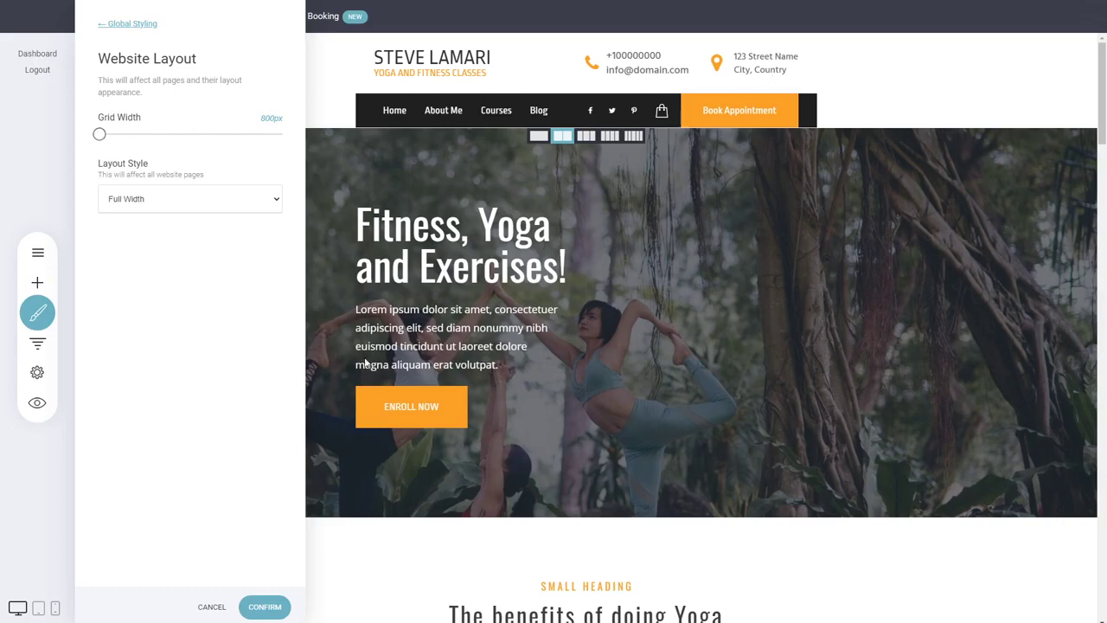
pyautogui.moveTo(100, 135); pyautogui.dragTo(173, 144)
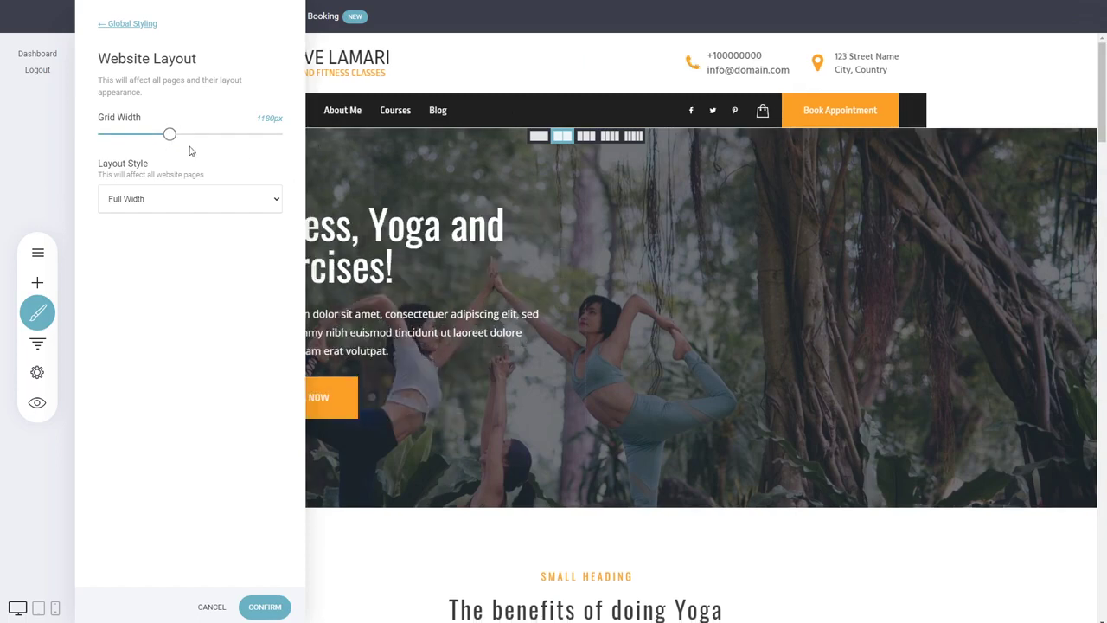
pyautogui.moveTo(169, 135)
pyautogui.mouseDown()
pyautogui.moveTo(156, 140)
pyautogui.moveTo(190, 147)
pyautogui.moveTo(170, 143)
pyautogui.mouseUp()
# Set the website's layout style to Boxed with the first boxed pattern and confirm the layout
pyautogui.click(218, 230)
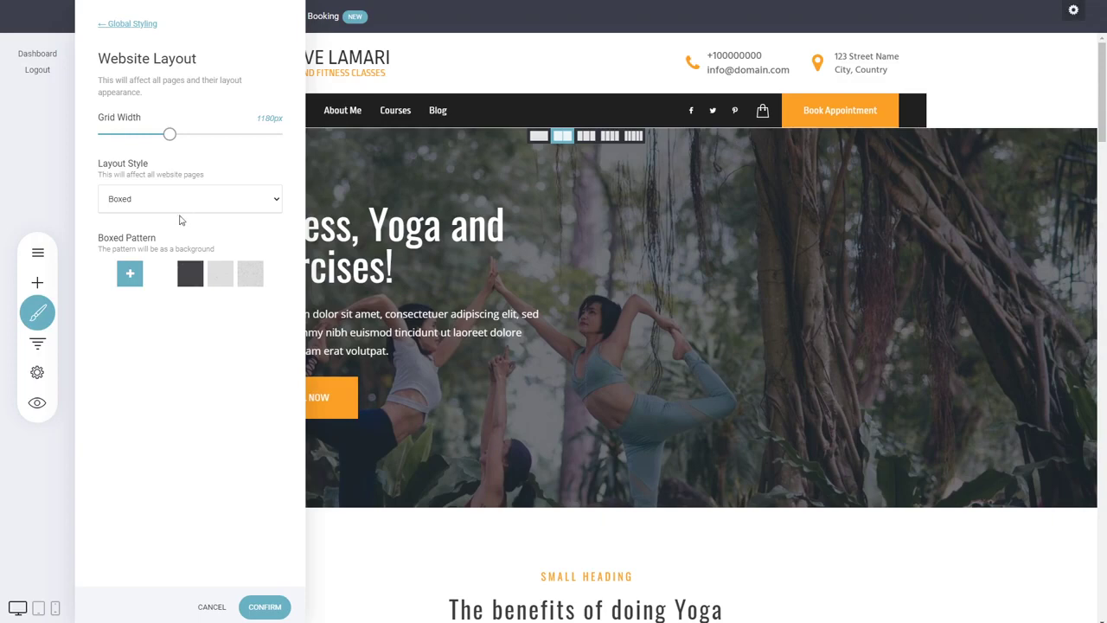
pyautogui.click(164, 278)
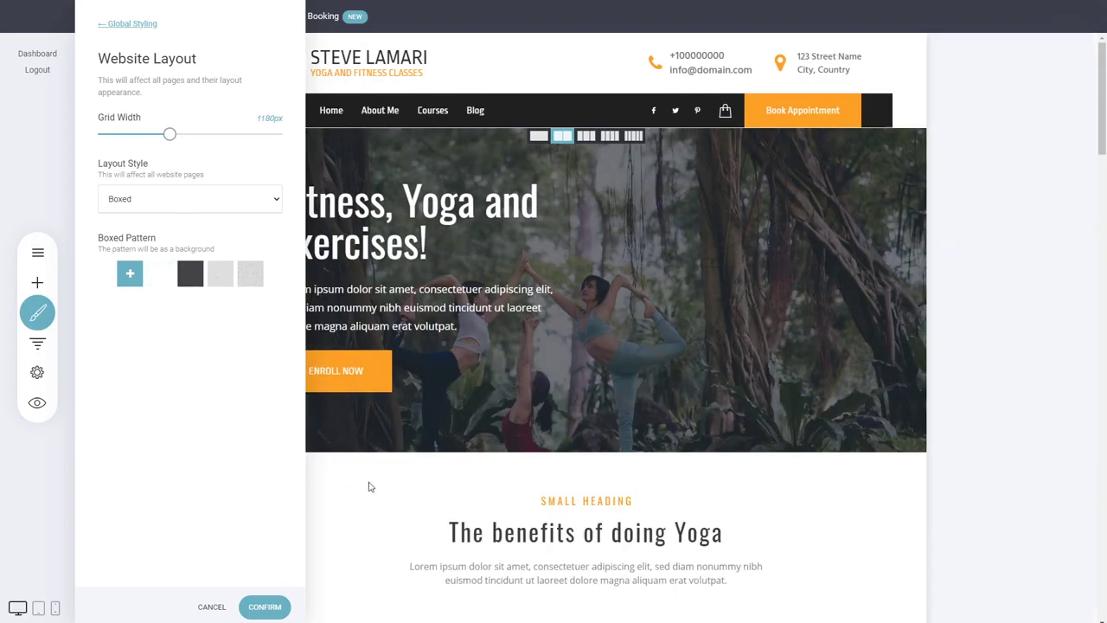
pyautogui.click(266, 608)
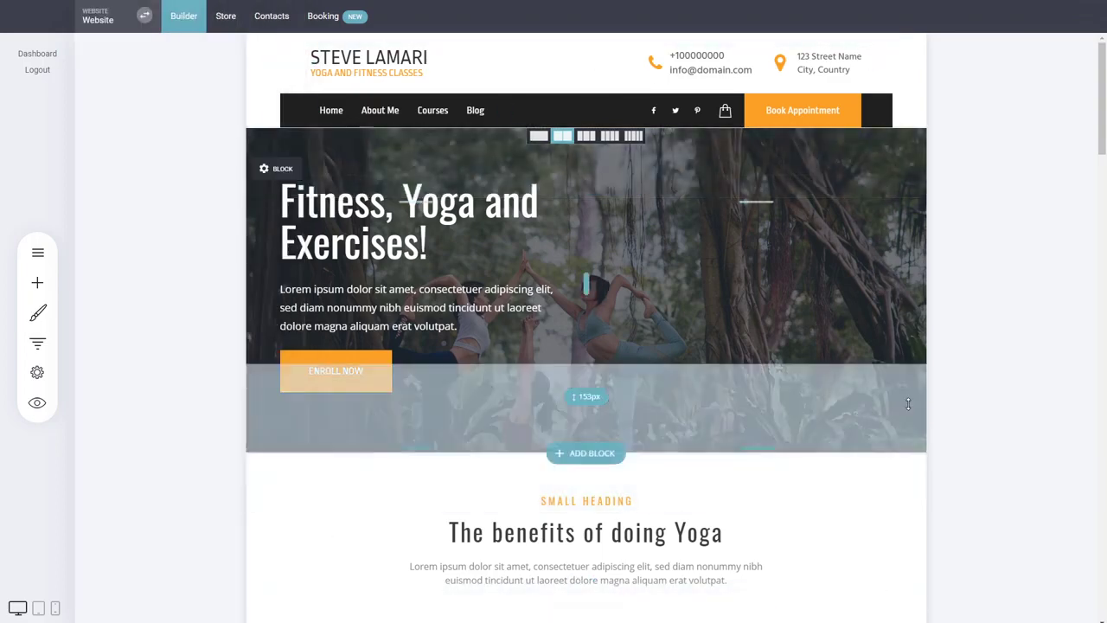
# Set the website's layout style to Full Width and confirm the layout
pyautogui.click(38, 312)
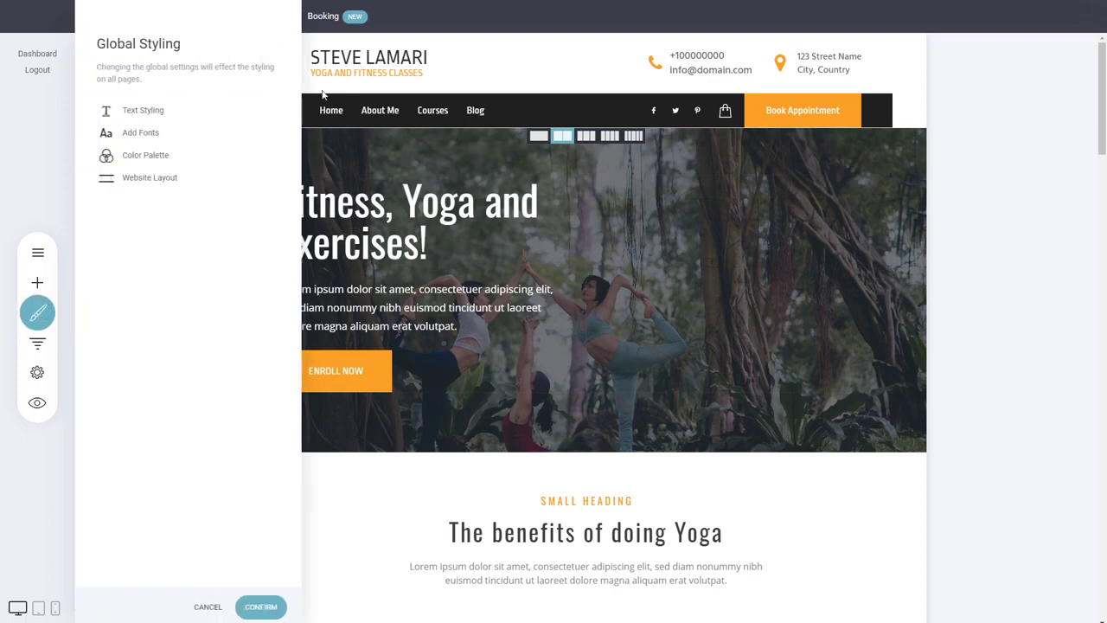
pyautogui.click(145, 157)
pyautogui.click(137, 26)
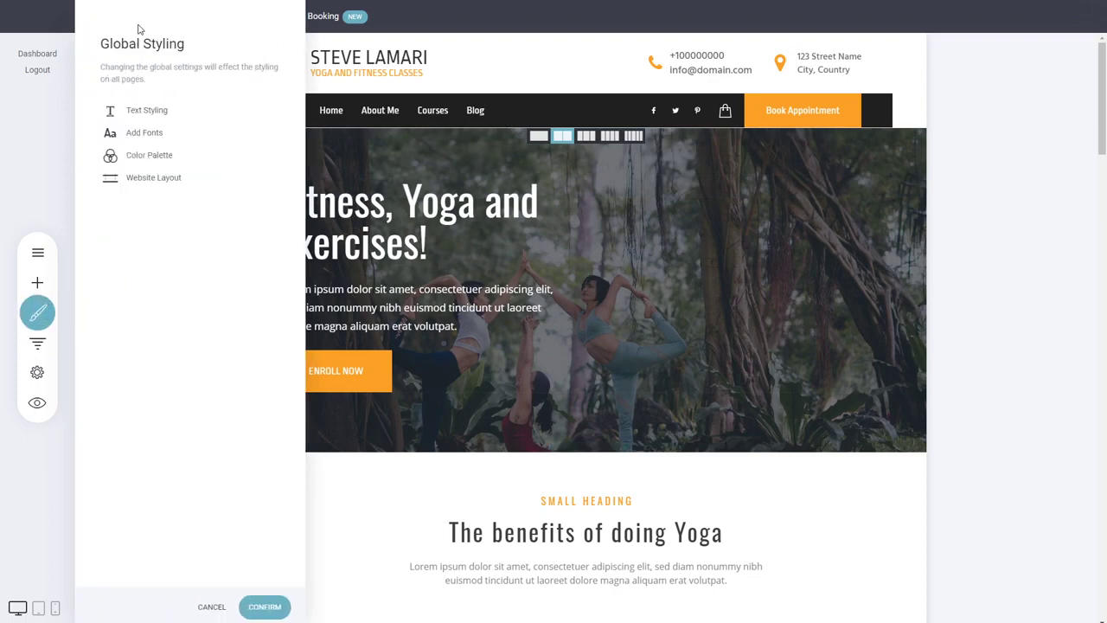
pyautogui.click(141, 176)
pyautogui.click(153, 224)
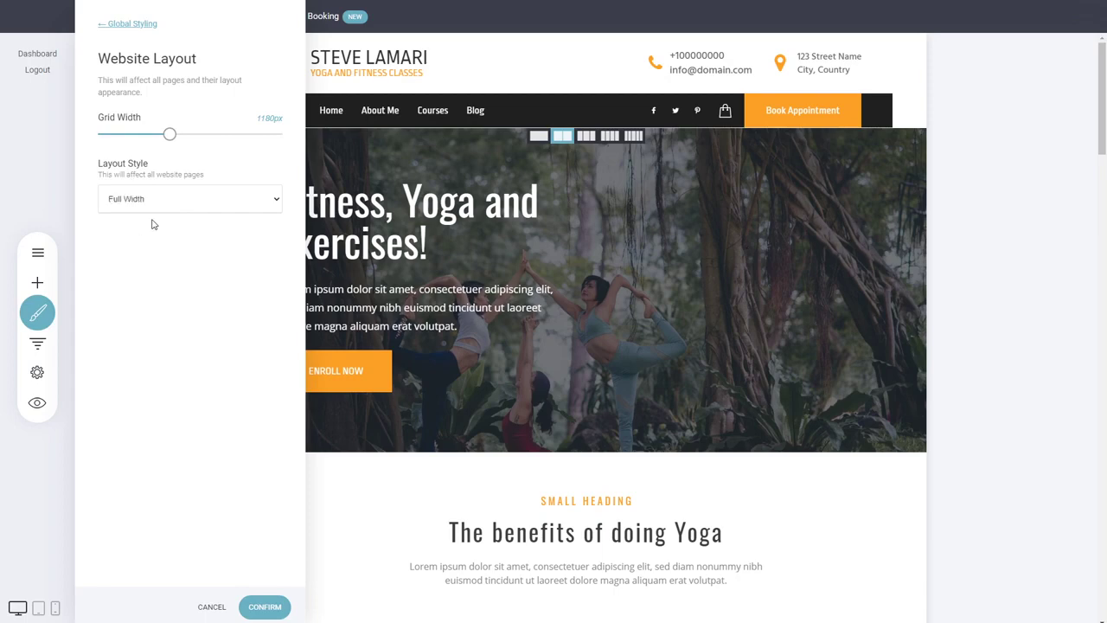
pyautogui.click(278, 611)
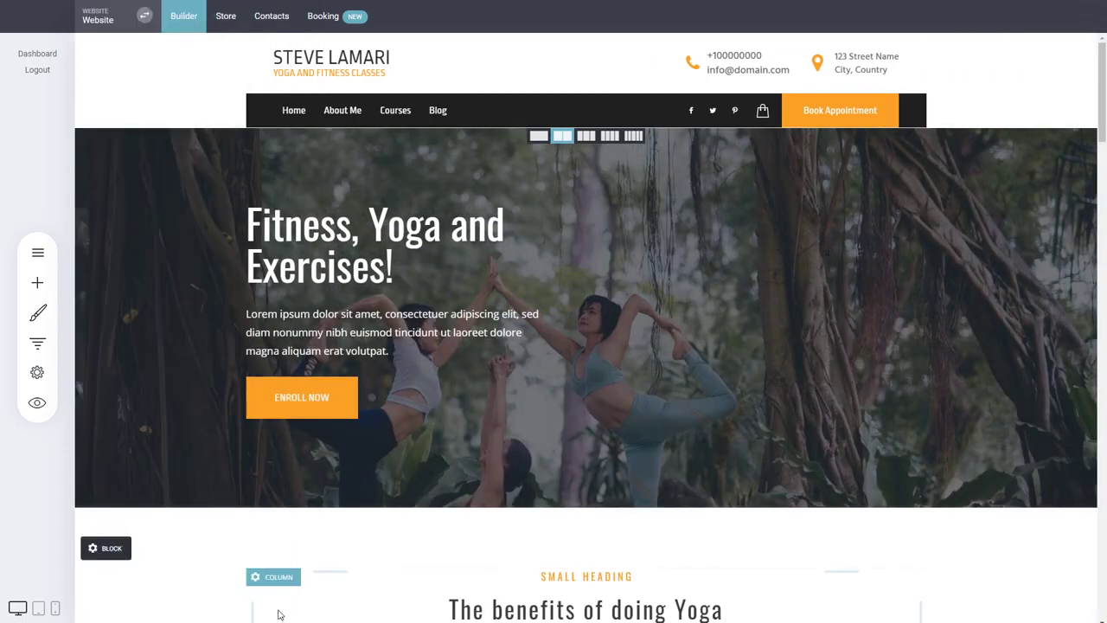
# Open the website's global styling options
pyautogui.click(37, 312)
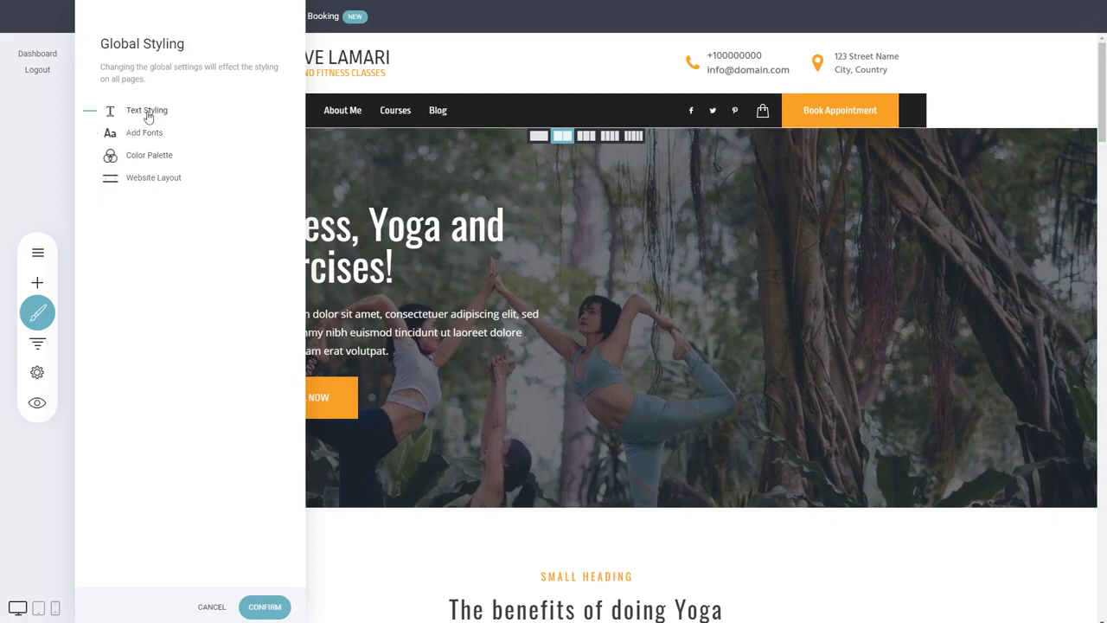